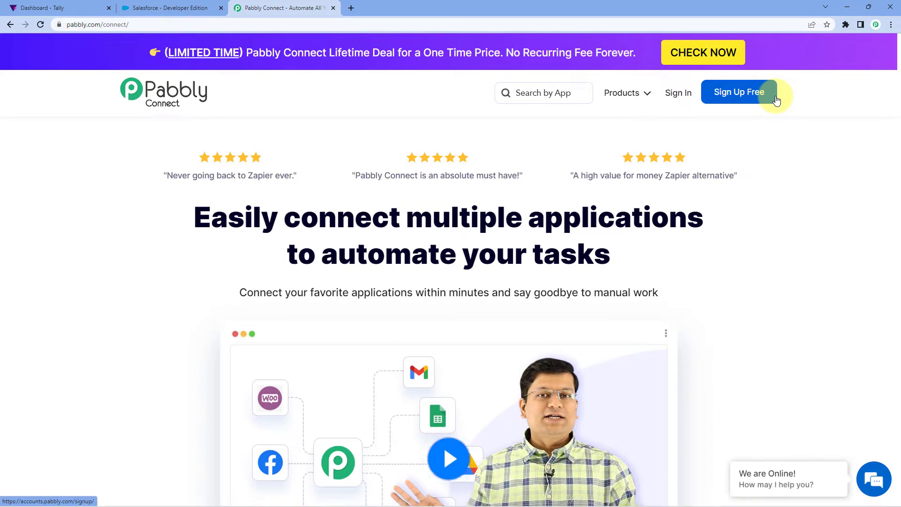
- Sign in to open Pabbly Connect and create a new workflow named "Tally to Salesforce"
{"action": "left_click", "coordinate": [677, 97]}
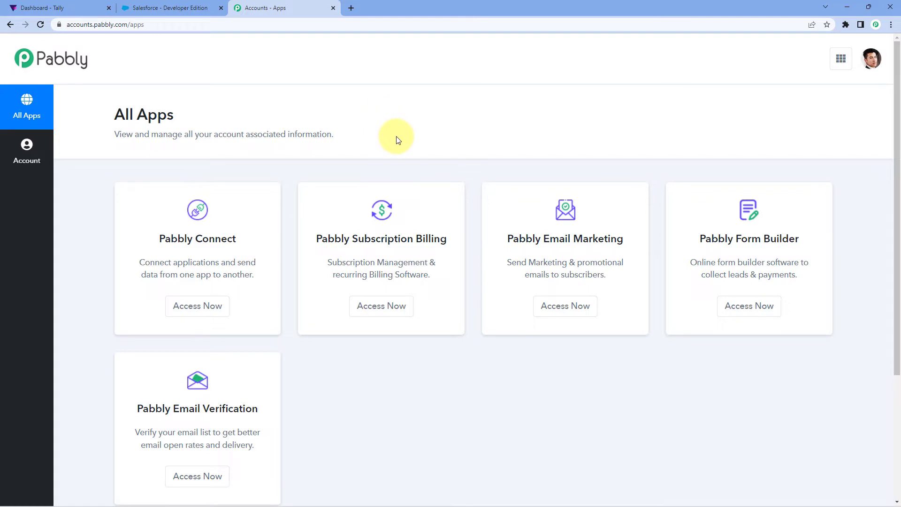
{"action": "left_click", "coordinate": [212, 309]}
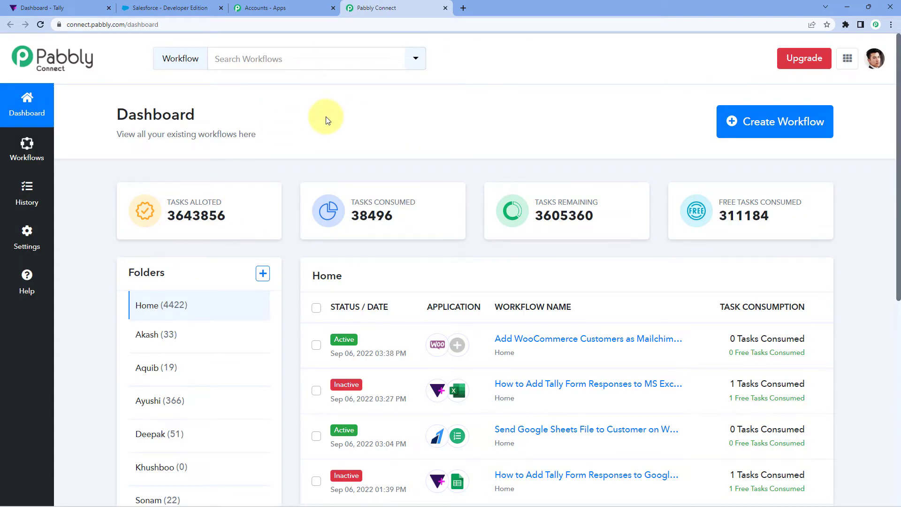
{"action": "left_click", "coordinate": [780, 124]}
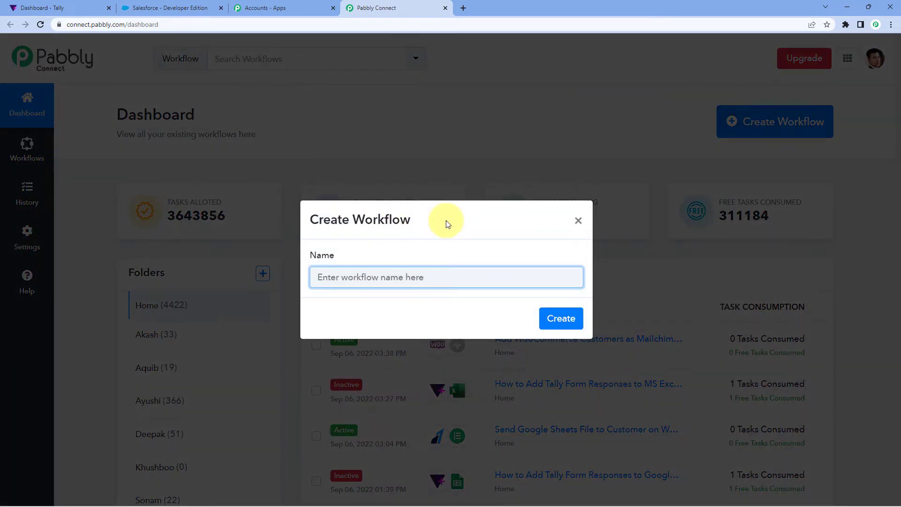
{"action": "type", "text": "Tally to Salesforce"}
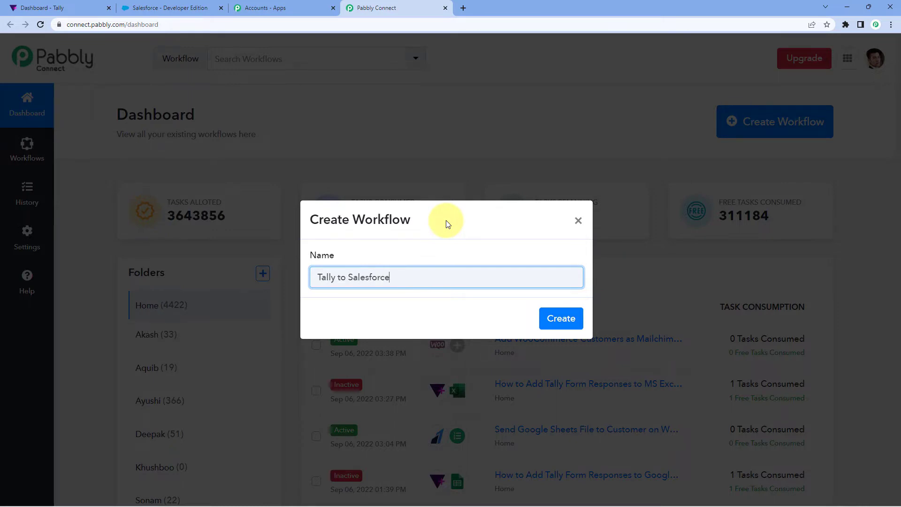
{"action": "left_click", "coordinate": [569, 320]}
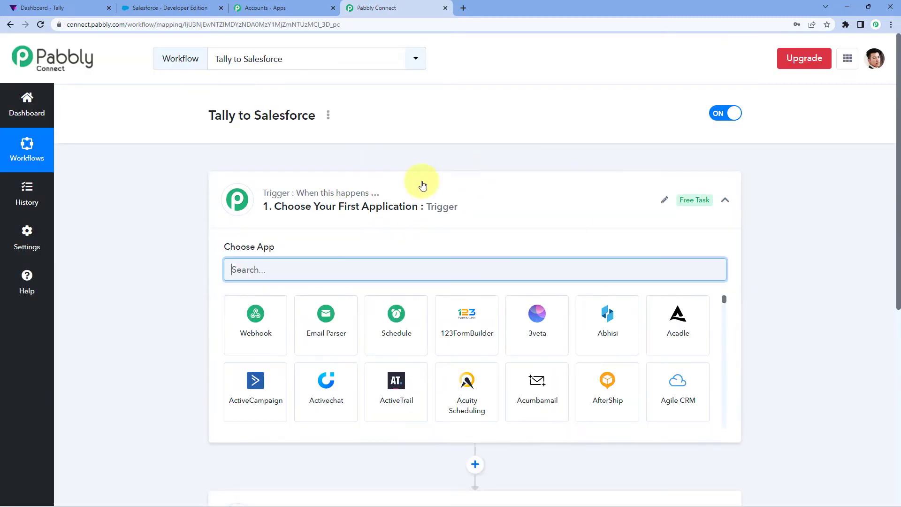
{"action": "left_click", "coordinate": [422, 186]}
{"action": "scroll", "coordinate": [136, 197], "scroll_direction": "down", "scroll_amount": 1}
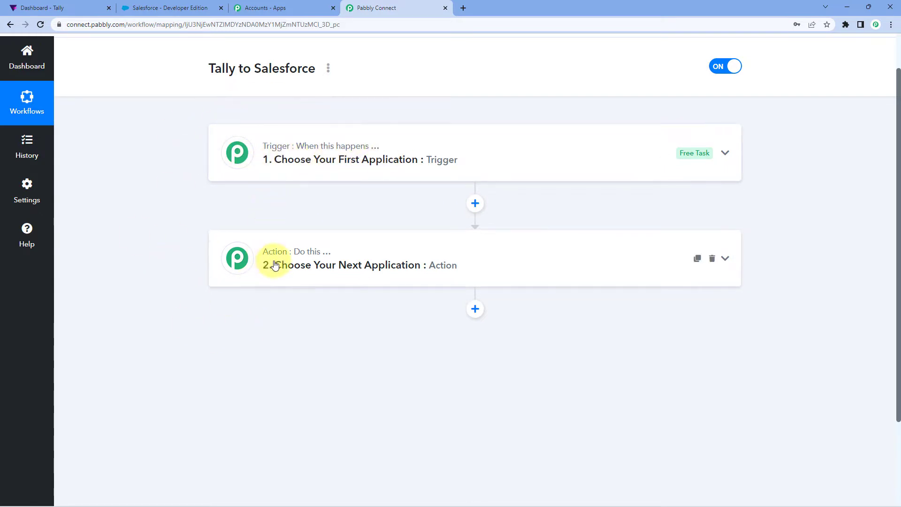
{"action": "left_click", "coordinate": [305, 146]}
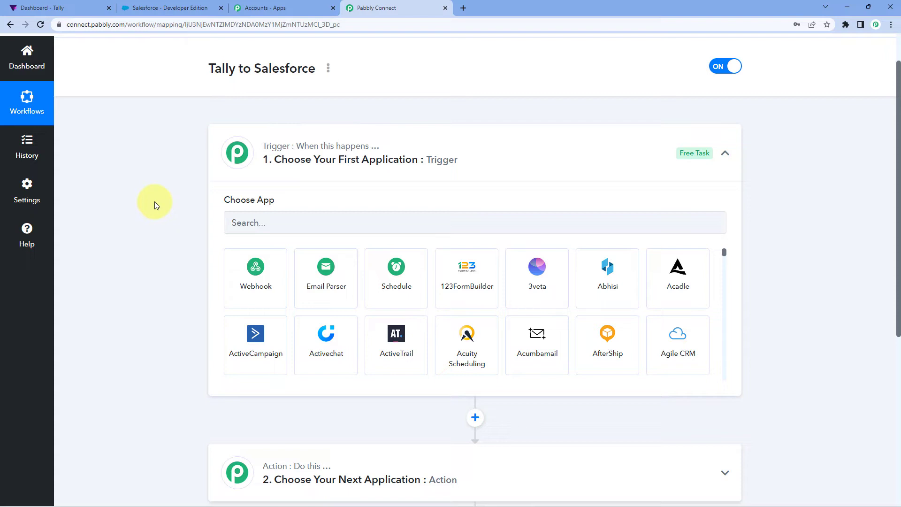
- Set the workflow's trigger application to Tally with New Response as the trigger event
{"action": "scroll", "coordinate": [154, 201], "scroll_direction": "down", "scroll_amount": 1}
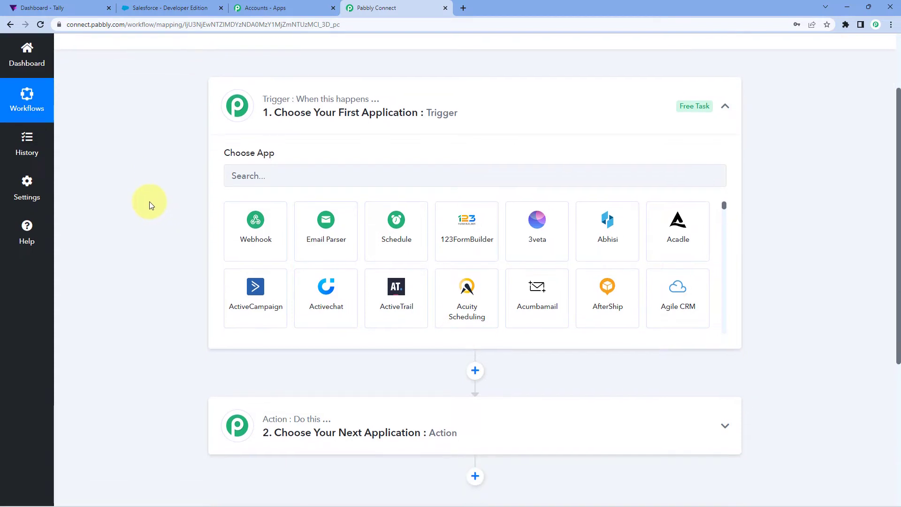
{"action": "left_click", "coordinate": [269, 181]}
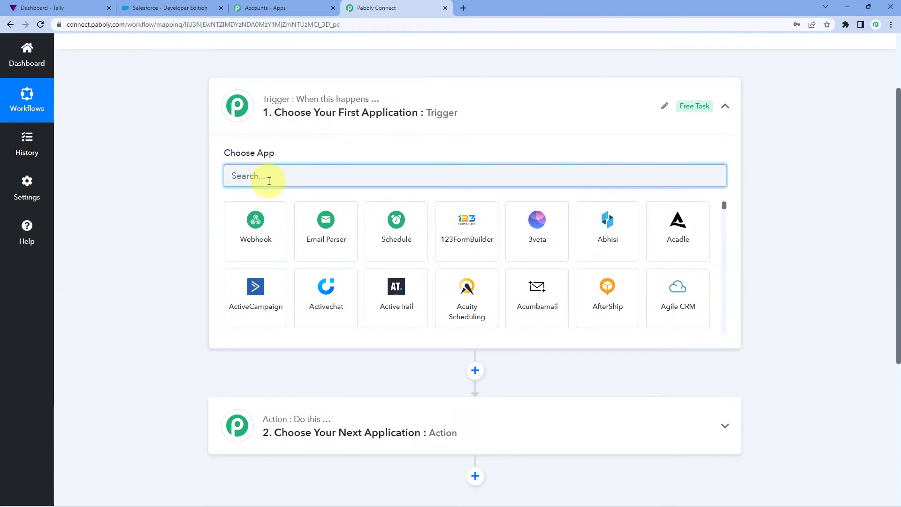
{"action": "type", "text": "Tally"}
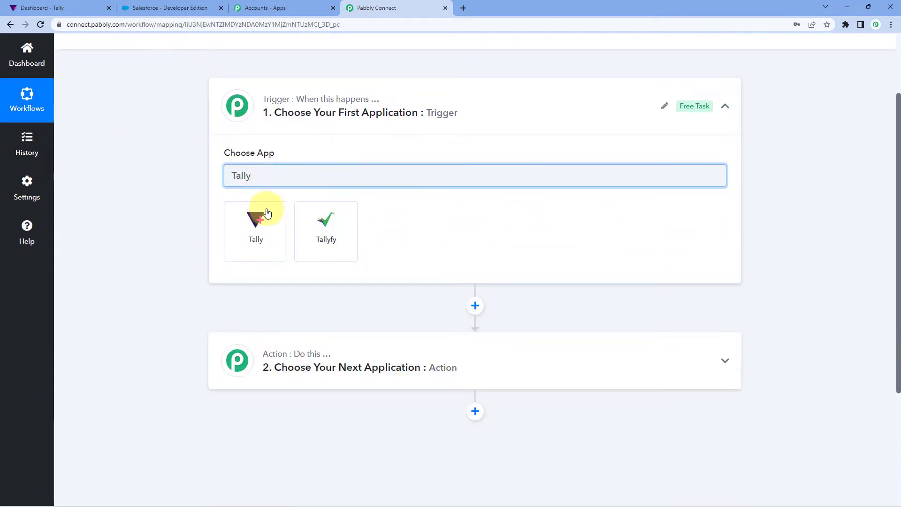
{"action": "left_click", "coordinate": [270, 217]}
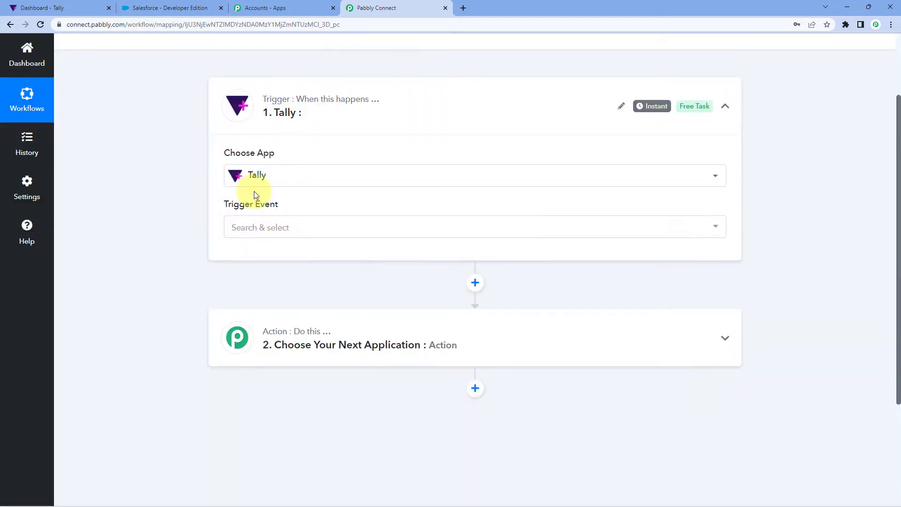
{"action": "left_click", "coordinate": [300, 225]}
{"action": "left_click", "coordinate": [291, 231]}
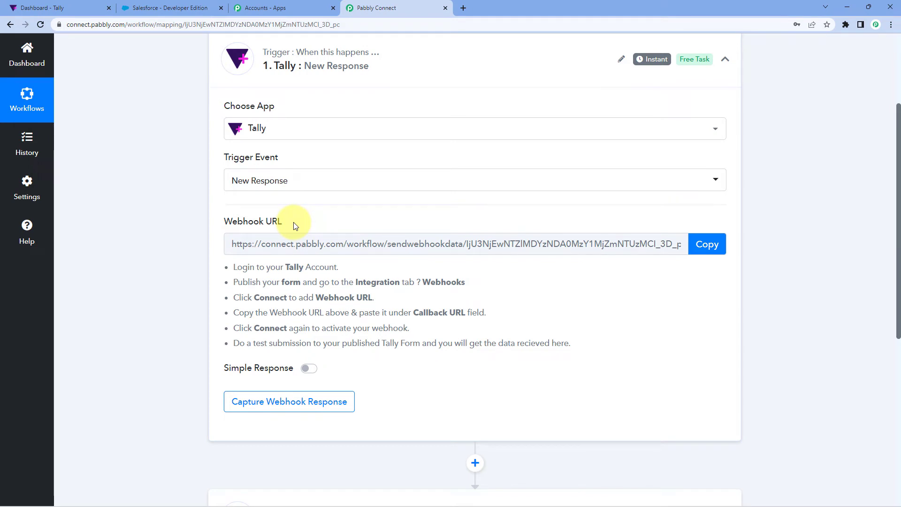
- Copy the Tally trigger's webhook URL and start capturing the webhook response
{"action": "scroll", "coordinate": [294, 224], "scroll_direction": "down", "scroll_amount": 1}
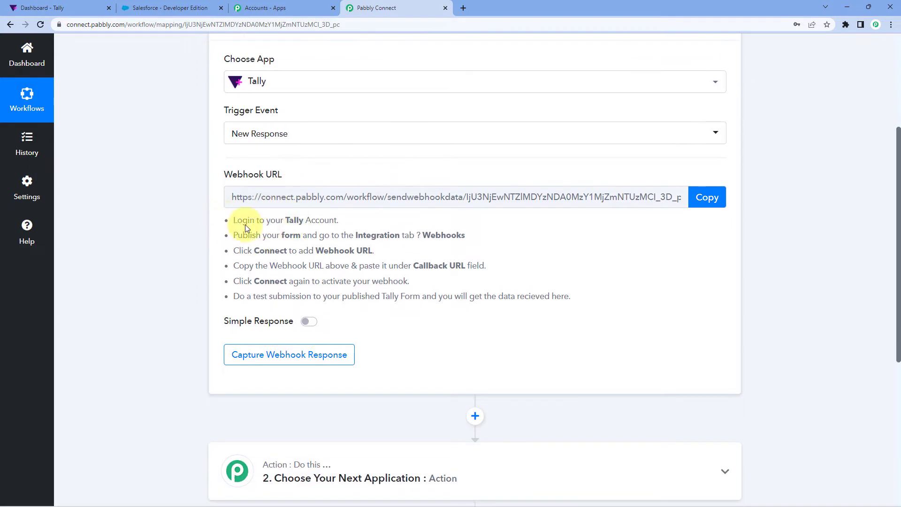
{"action": "left_click_drag", "start_coordinate": [233, 221], "coordinate": [572, 298]}
{"action": "left_click", "coordinate": [566, 272]}
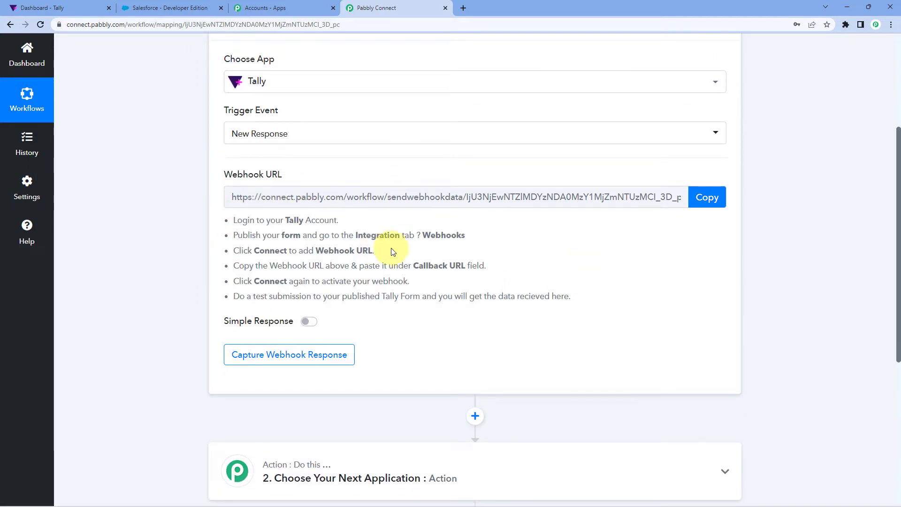
{"action": "left_click", "coordinate": [709, 193]}
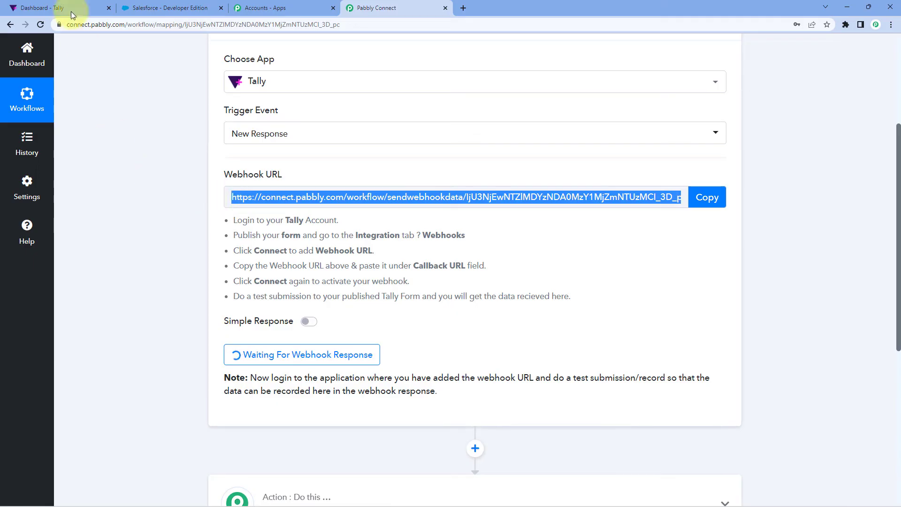
- Switch to Tally, open the Contact form for editing and start a Webhooks connection from its integrations
{"action": "left_click", "coordinate": [66, 8]}
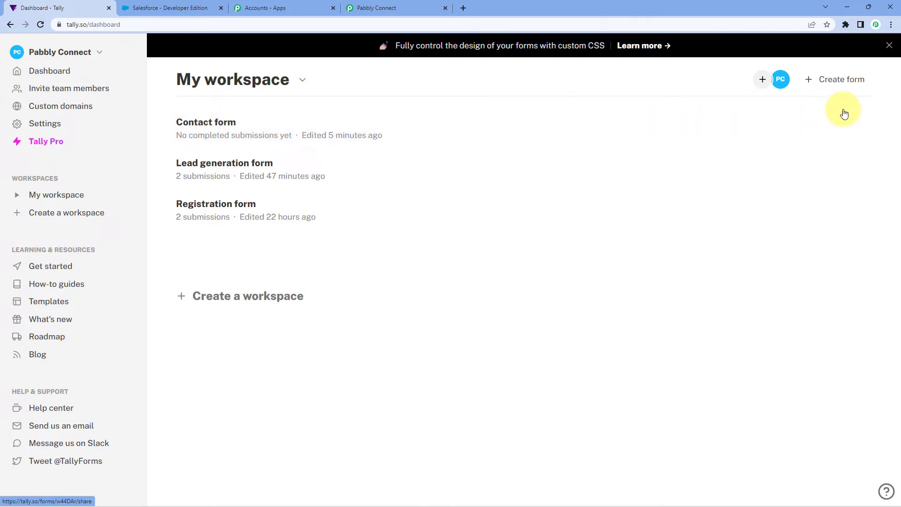
{"action": "left_click", "coordinate": [864, 130]}
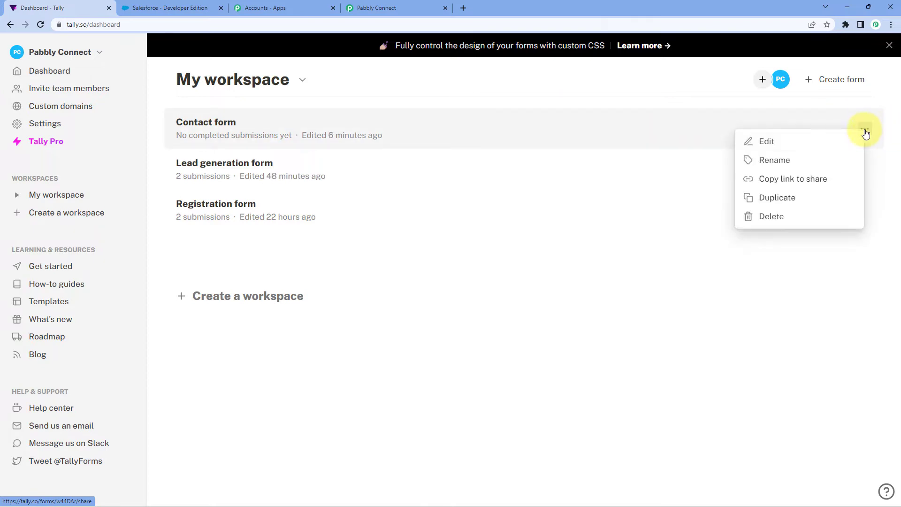
{"action": "left_click", "coordinate": [801, 142]}
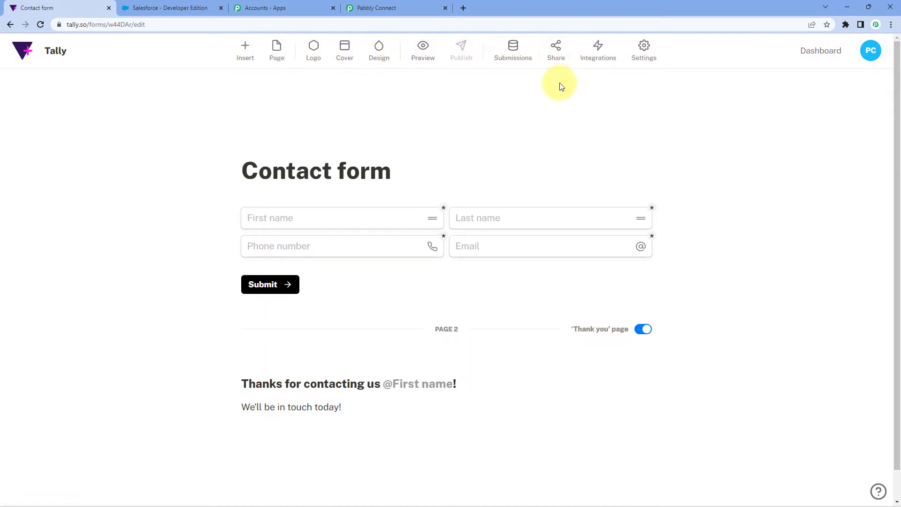
{"action": "left_click", "coordinate": [595, 54]}
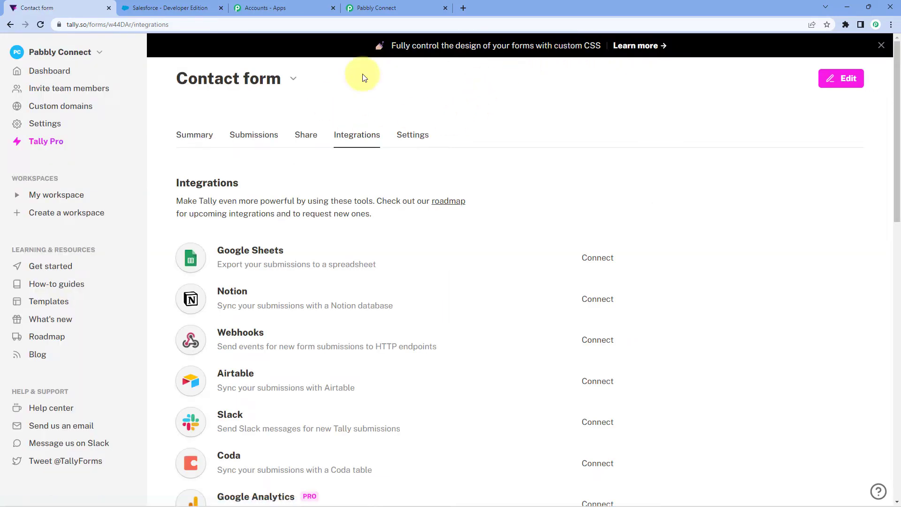
{"action": "scroll", "coordinate": [421, 180], "scroll_direction": "down", "scroll_amount": 2}
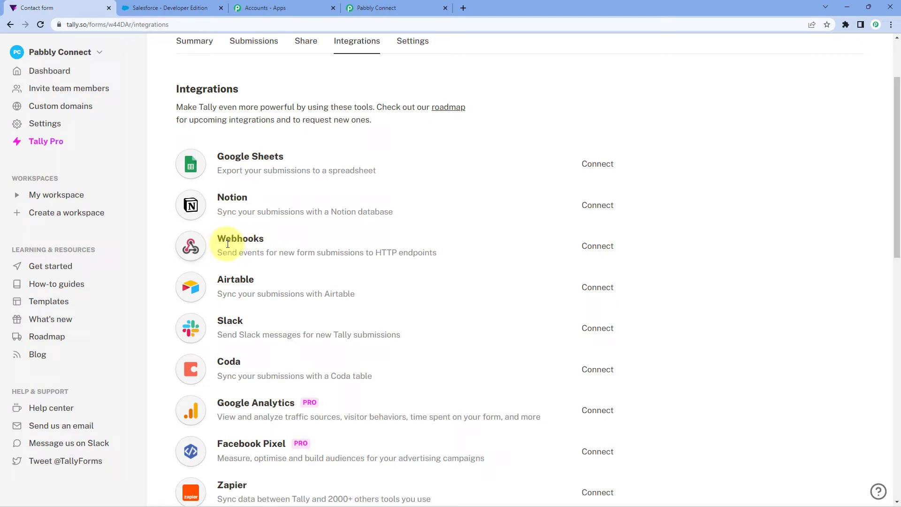
{"action": "left_click", "coordinate": [597, 250]}
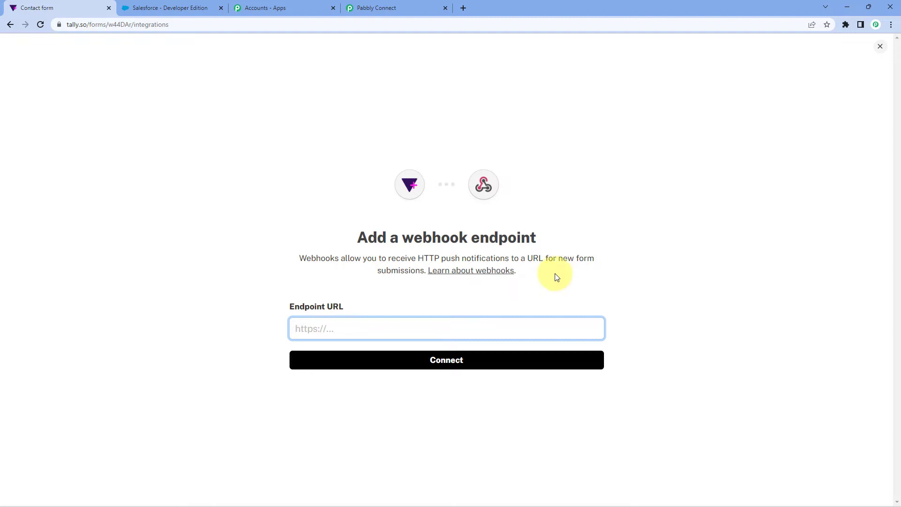
- Copy the webhook URL from Pabbly Connect again and connect it as the endpoint URL of the Contact form's webhook in Tally
{"action": "left_click", "coordinate": [403, 8]}
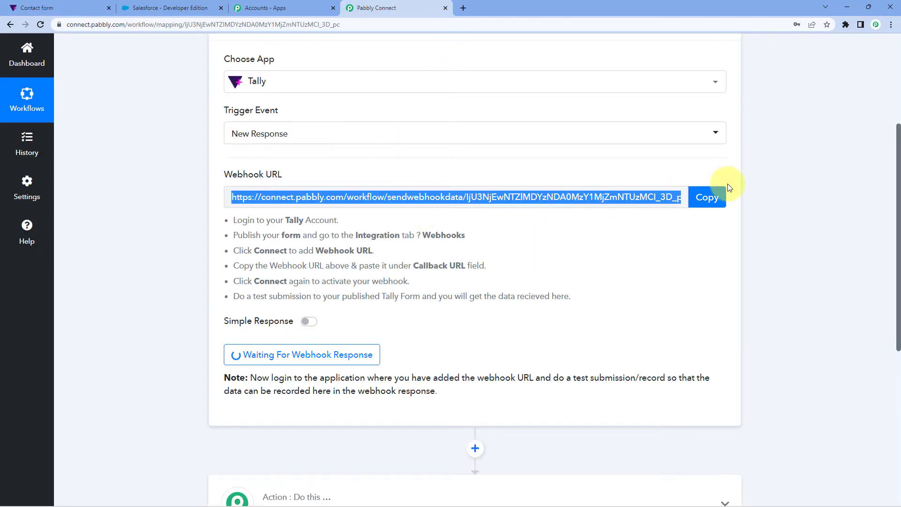
{"action": "left_click", "coordinate": [707, 197]}
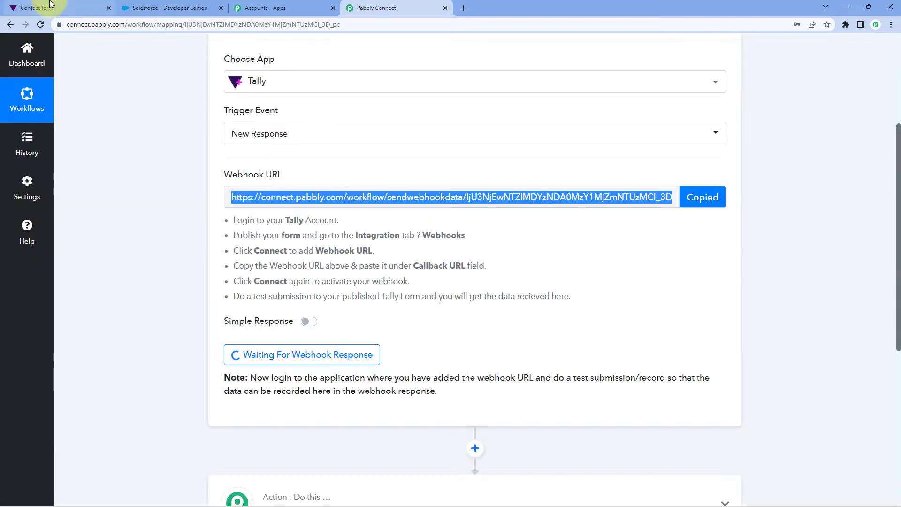
{"action": "left_click", "coordinate": [9, 8]}
{"action": "right_click", "coordinate": [306, 330]}
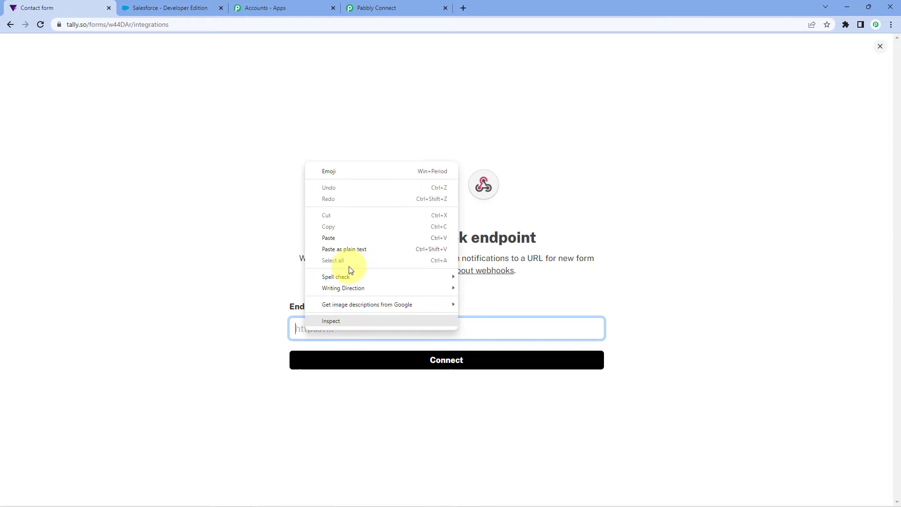
{"action": "left_click", "coordinate": [339, 237]}
{"action": "left_click", "coordinate": [395, 360]}
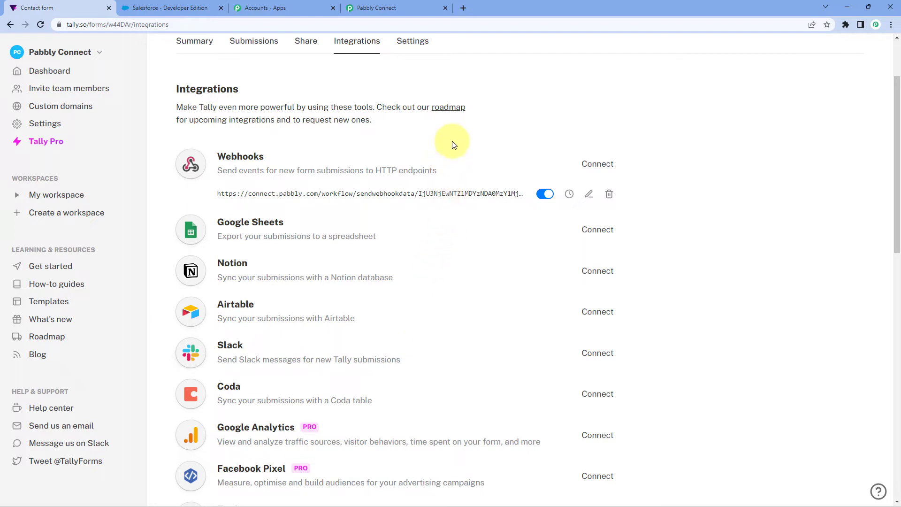
- Copy the Contact form's share link in Tally and open the published form in a new browser tab
{"action": "scroll", "coordinate": [469, 159], "scroll_direction": "up", "scroll_amount": 2}
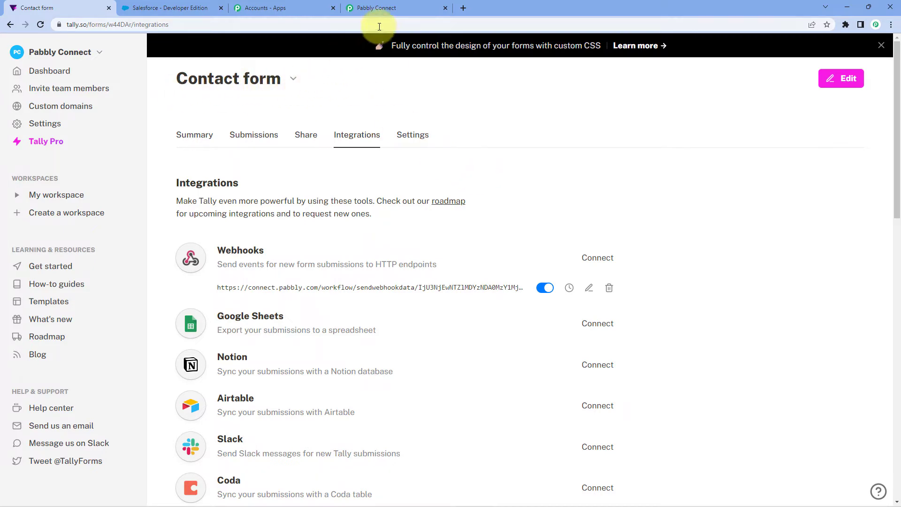
{"action": "left_click", "coordinate": [403, 8]}
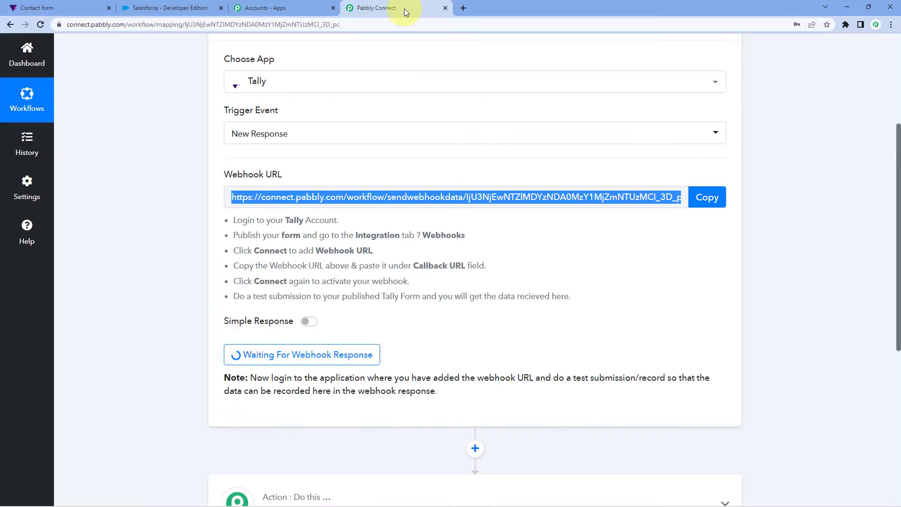
{"action": "left_click", "coordinate": [353, 164]}
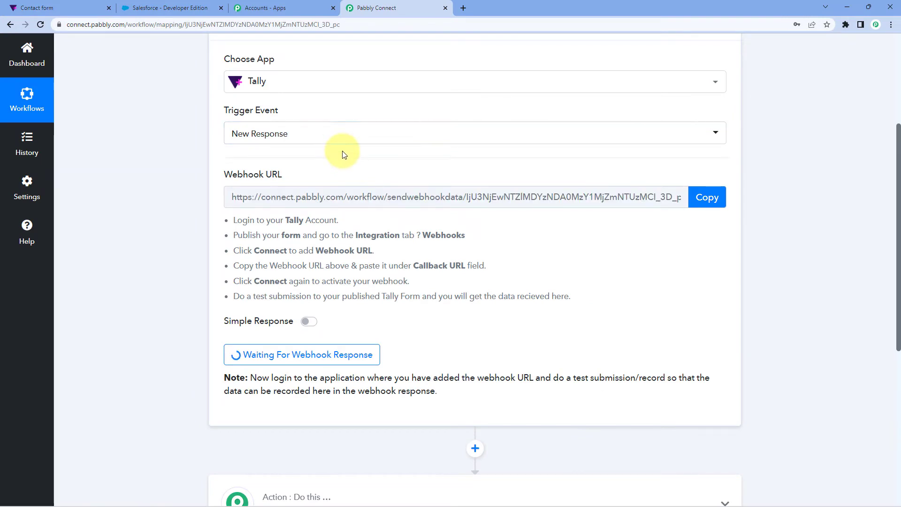
{"action": "left_click", "coordinate": [35, 8]}
{"action": "left_click", "coordinate": [309, 142]}
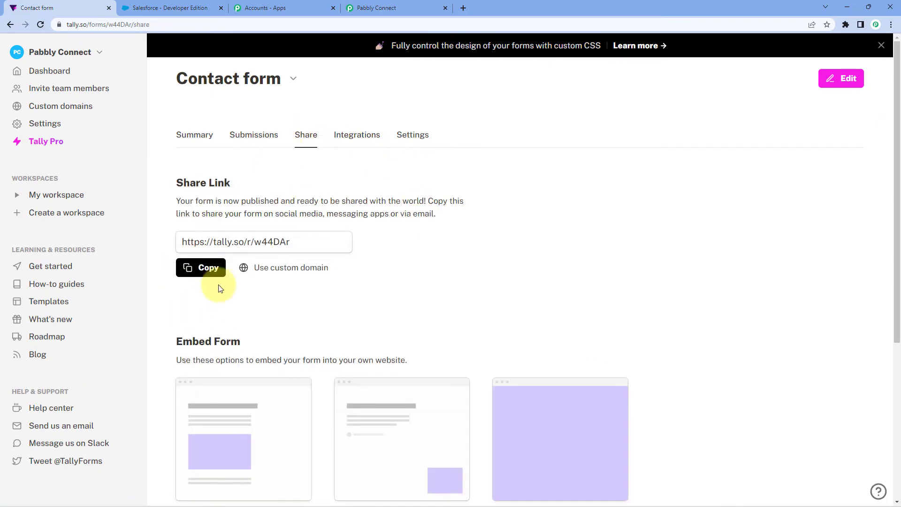
{"action": "left_click", "coordinate": [193, 267]}
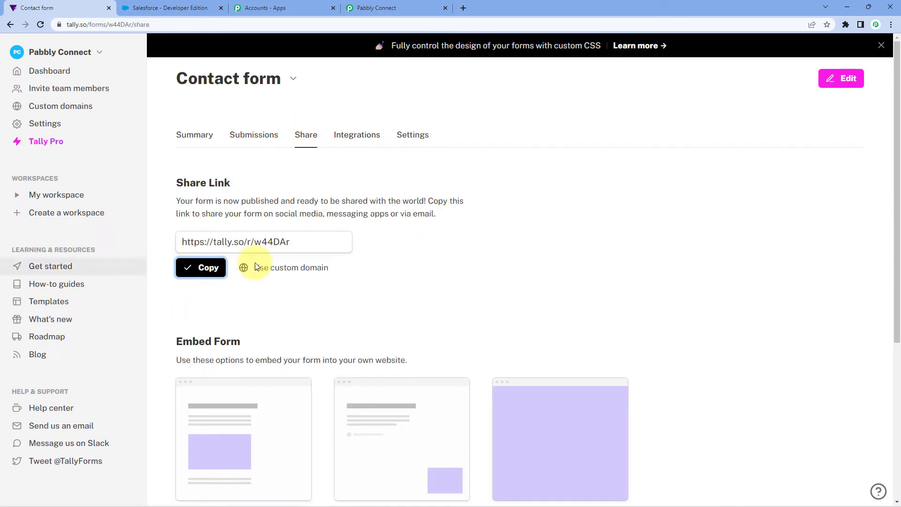
{"action": "left_click", "coordinate": [465, 5]}
{"action": "key", "text": "ctrl+v"}
{"action": "key", "text": "Return"}
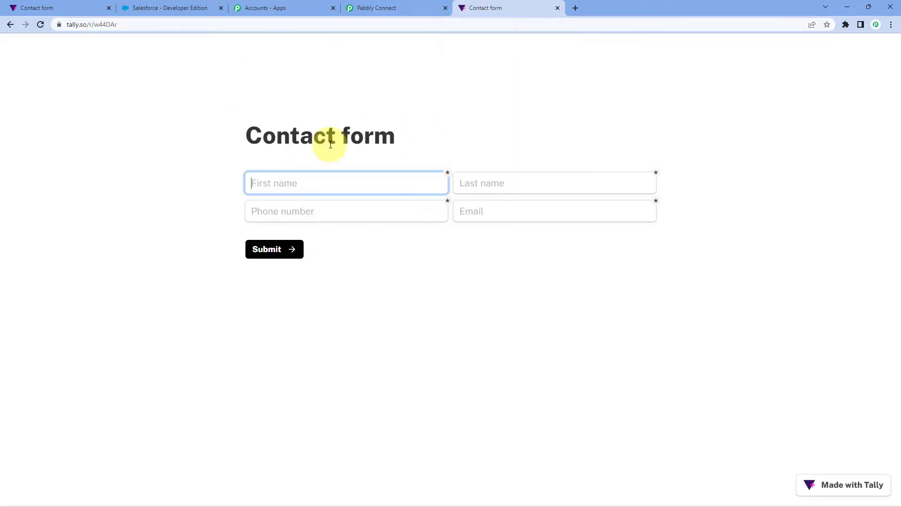
- Enter the test contact's first name and last name in the published Contact form
{"action": "type", "text": "Dummy"}
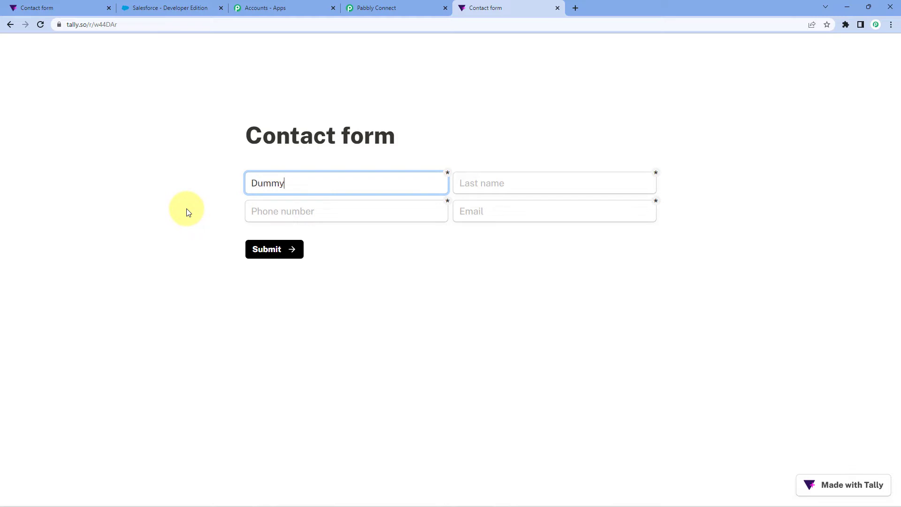
{"action": "key", "text": "Tab"}
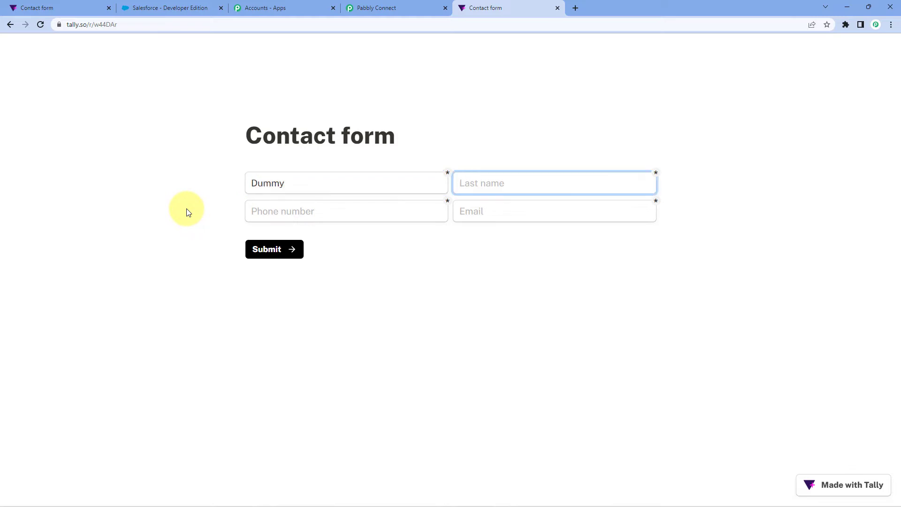
{"action": "type", "text": "Name"}
{"action": "key", "text": "Tab"}
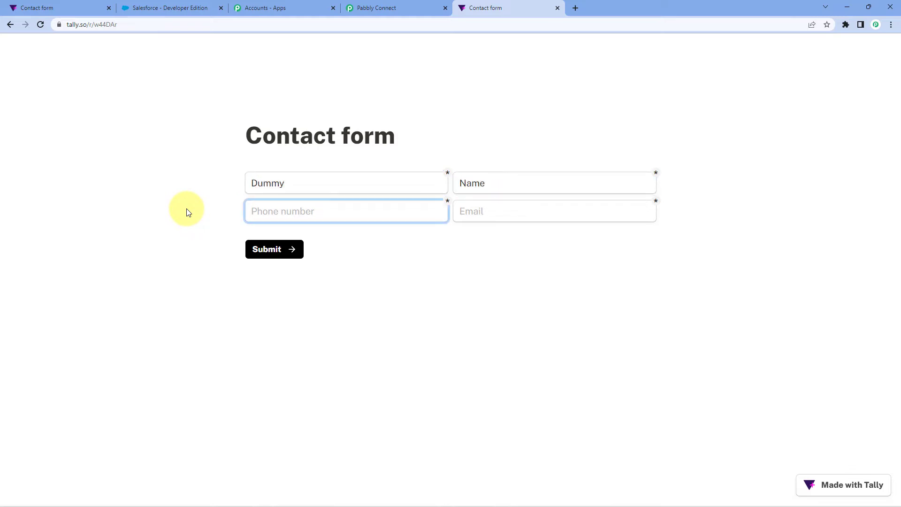
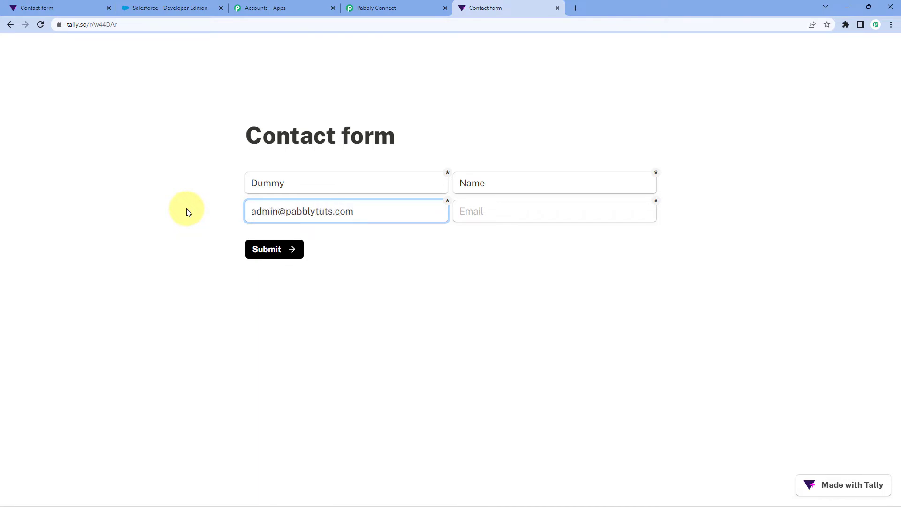
- Fill in the test contact's phone number and email in their matching fields and submit the Contact form
{"action": "key", "text": "Tab"}
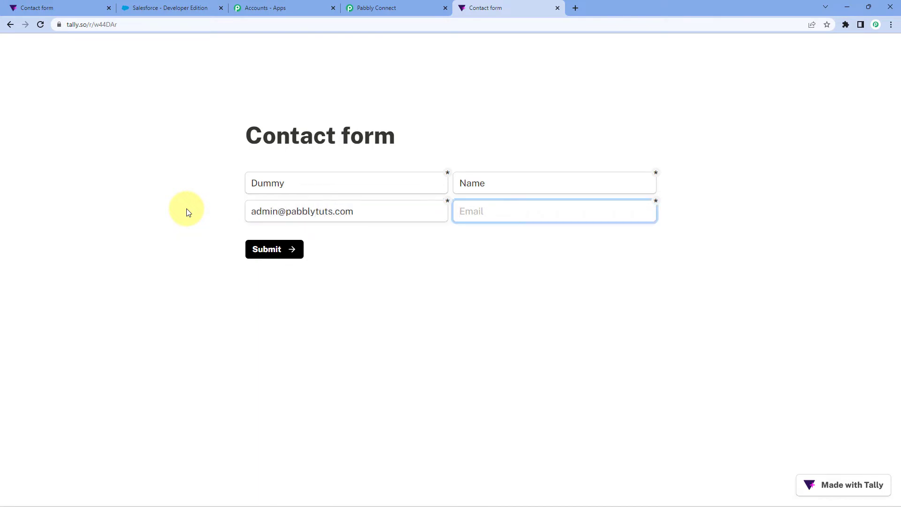
{"action": "left_click", "coordinate": [308, 212]}
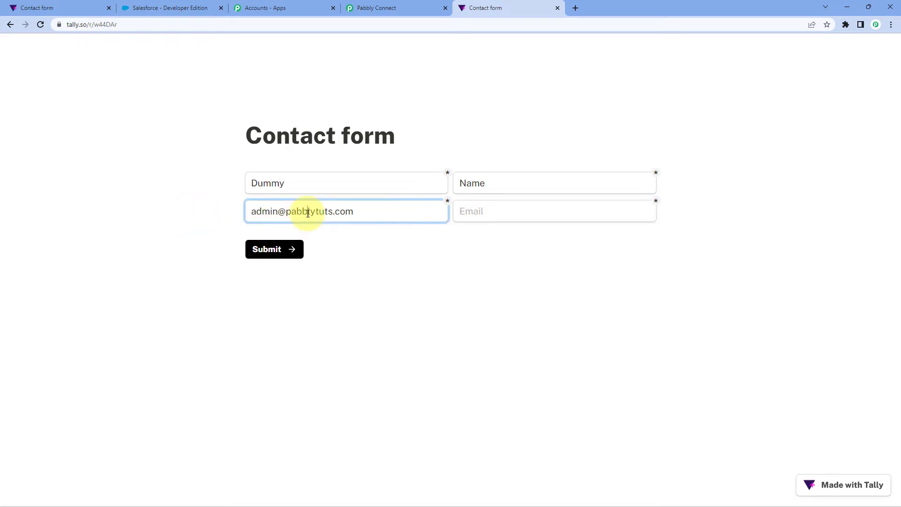
{"action": "key", "text": "ctrl+a"}
{"action": "key", "text": "BackSpace"}
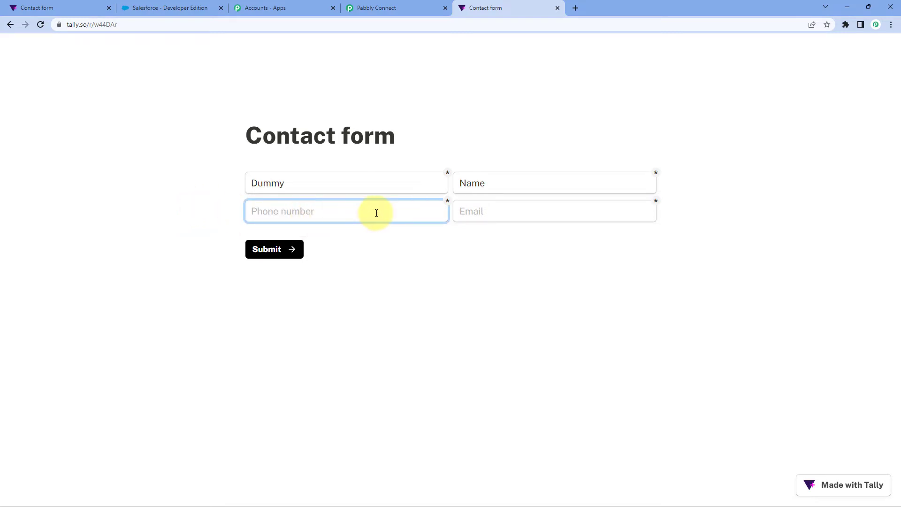
{"action": "type", "text": "123456990"}
{"action": "key", "text": "Tab"}
{"action": "key", "text": "ctrl+v"}
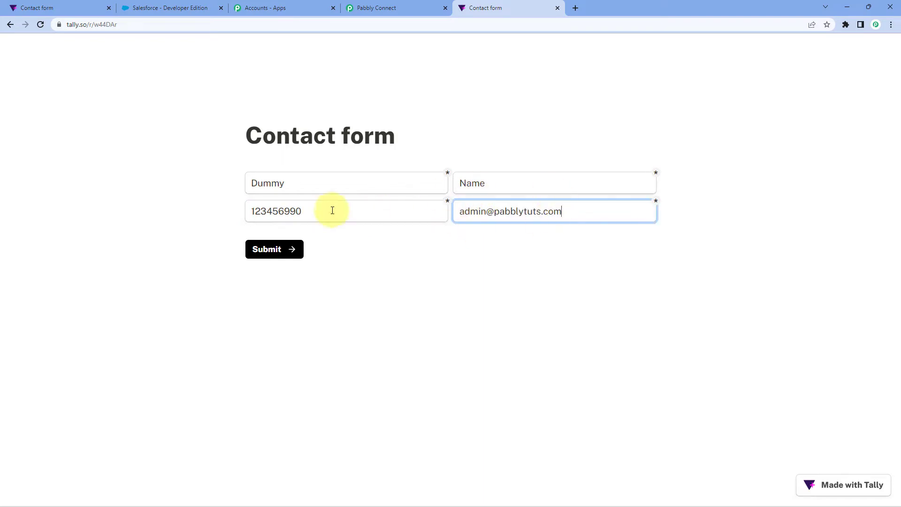
{"action": "left_click", "coordinate": [460, 255]}
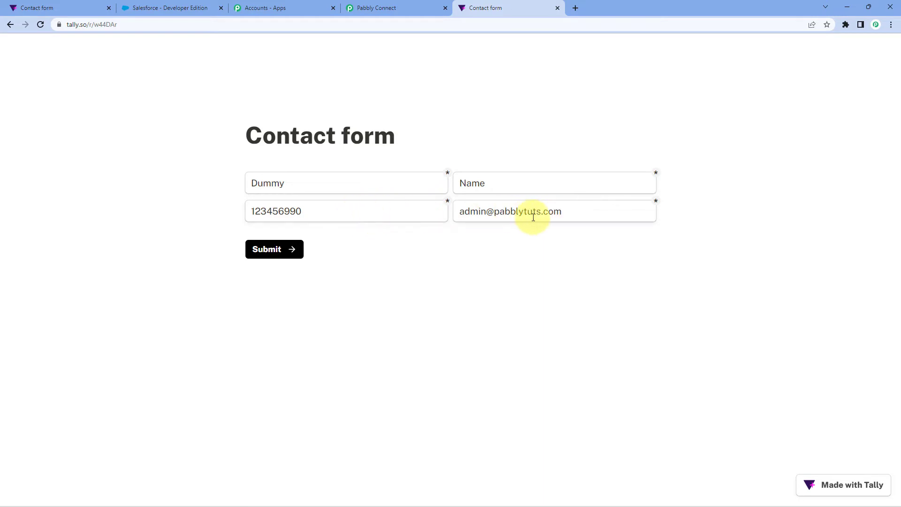
{"action": "left_click", "coordinate": [288, 250]}
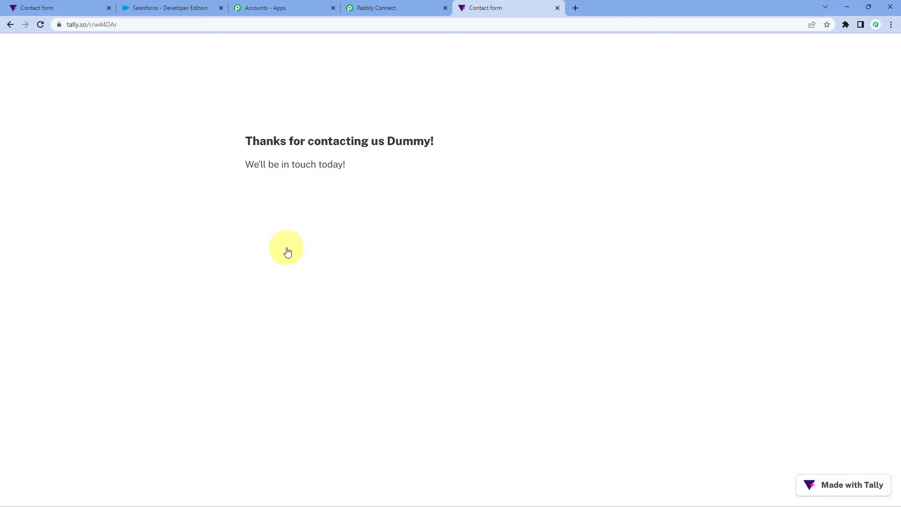
- Switch to Pabbly Connect and look through the response received by the Tally trigger down to its last fields
{"action": "left_click", "coordinate": [409, 8]}
{"action": "scroll", "coordinate": [195, 254], "scroll_direction": "down", "scroll_amount": 1}
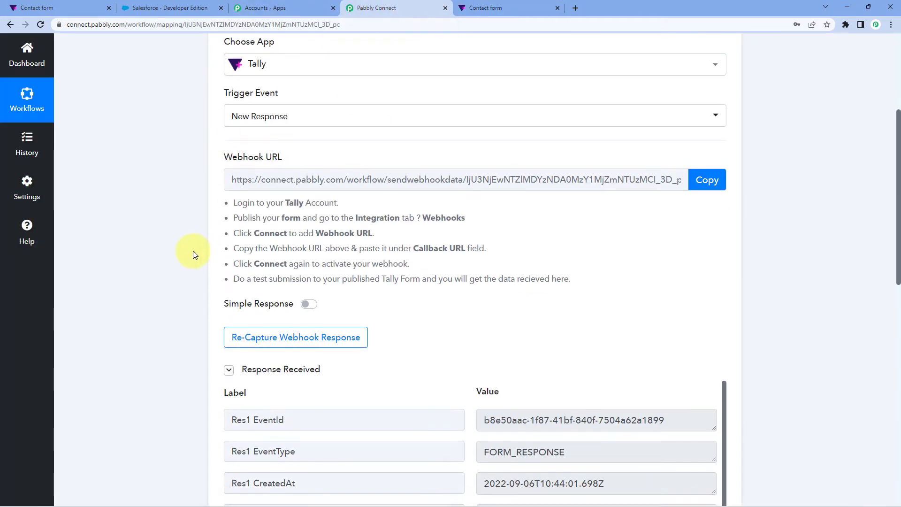
{"action": "scroll", "coordinate": [195, 254], "scroll_direction": "down", "scroll_amount": 5}
{"action": "scroll", "coordinate": [195, 236], "scroll_direction": "up", "scroll_amount": 5}
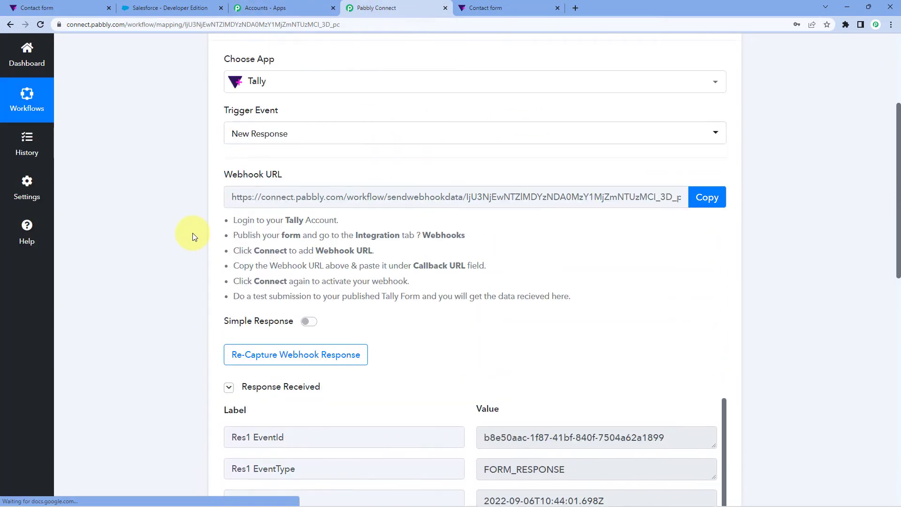
{"action": "scroll", "coordinate": [179, 263], "scroll_direction": "down", "scroll_amount": 3}
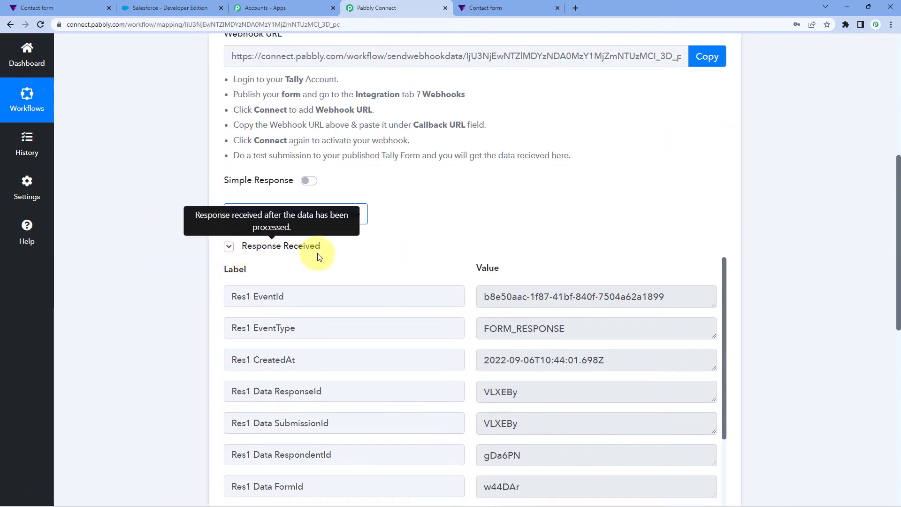
{"action": "scroll", "coordinate": [337, 240], "scroll_direction": "down", "scroll_amount": 3}
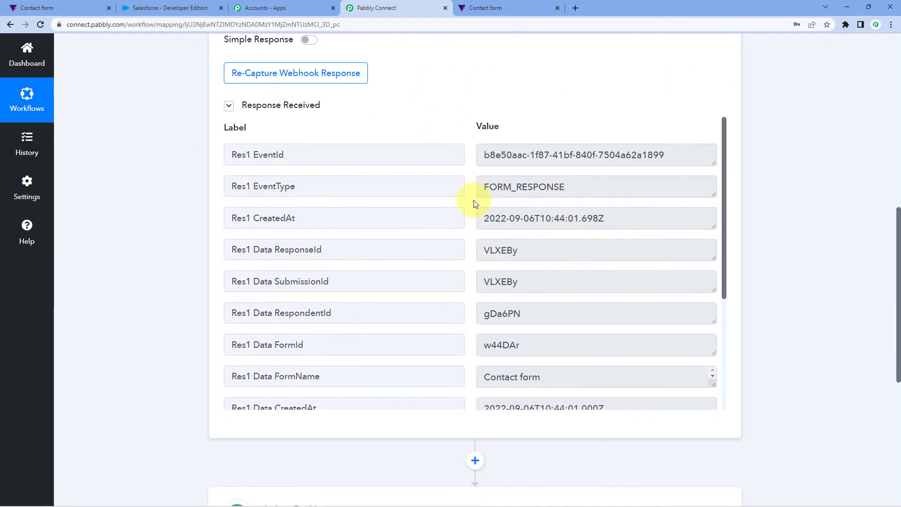
{"action": "scroll", "coordinate": [473, 202], "scroll_direction": "down", "scroll_amount": 1}
{"action": "scroll", "coordinate": [473, 204], "scroll_direction": "down", "scroll_amount": 3}
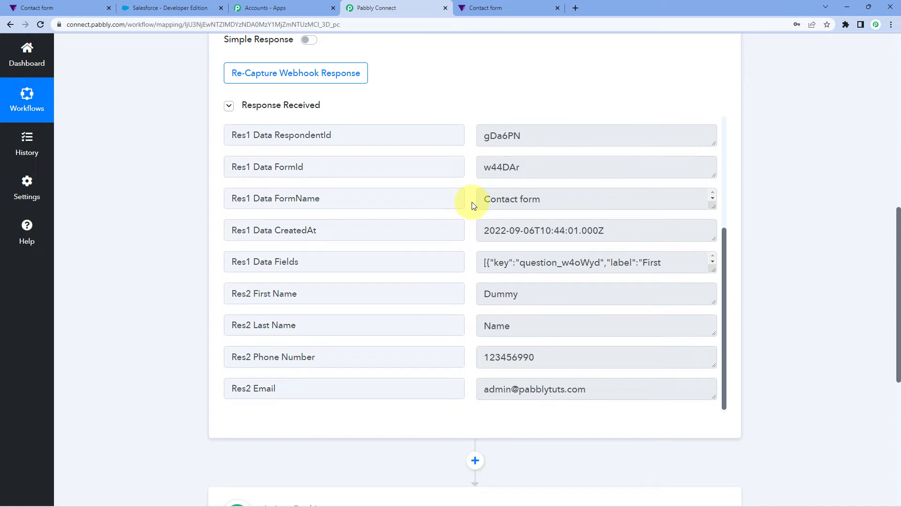
- Check the captured first name, last name, phone number and email values against the test submission
{"action": "left_click_drag", "start_coordinate": [532, 293], "coordinate": [474, 297]}
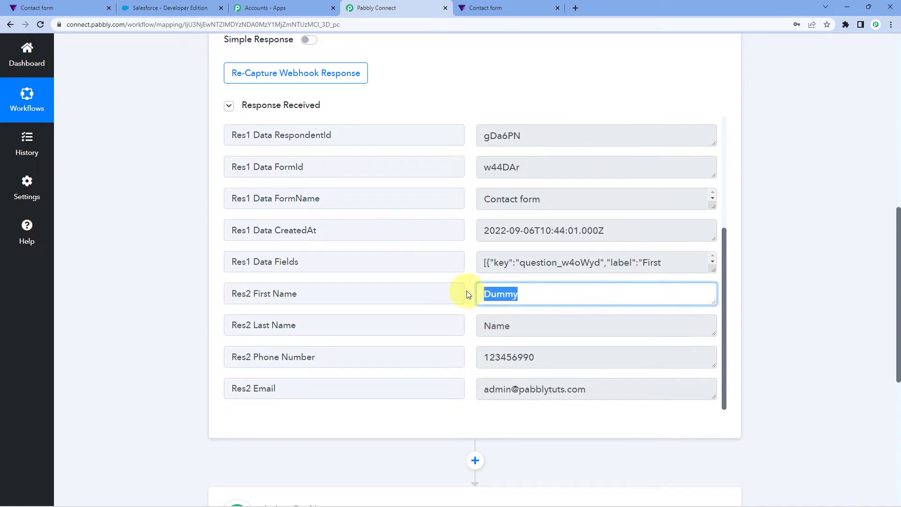
{"action": "left_click", "coordinate": [468, 294]}
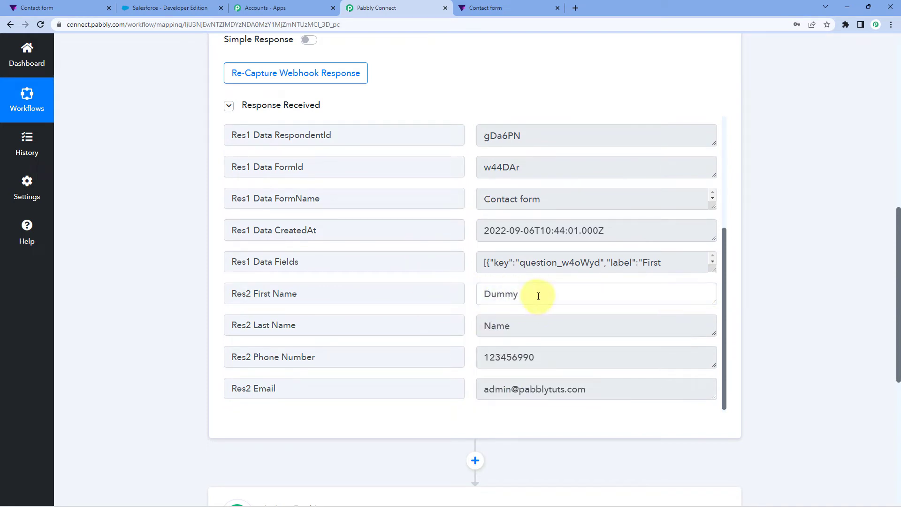
{"action": "left_click_drag", "start_coordinate": [538, 295], "coordinate": [448, 298]}
{"action": "left_click_drag", "start_coordinate": [517, 325], "coordinate": [482, 336]}
{"action": "left_click", "coordinate": [551, 357]}
{"action": "left_click_drag", "start_coordinate": [550, 358], "coordinate": [484, 357]}
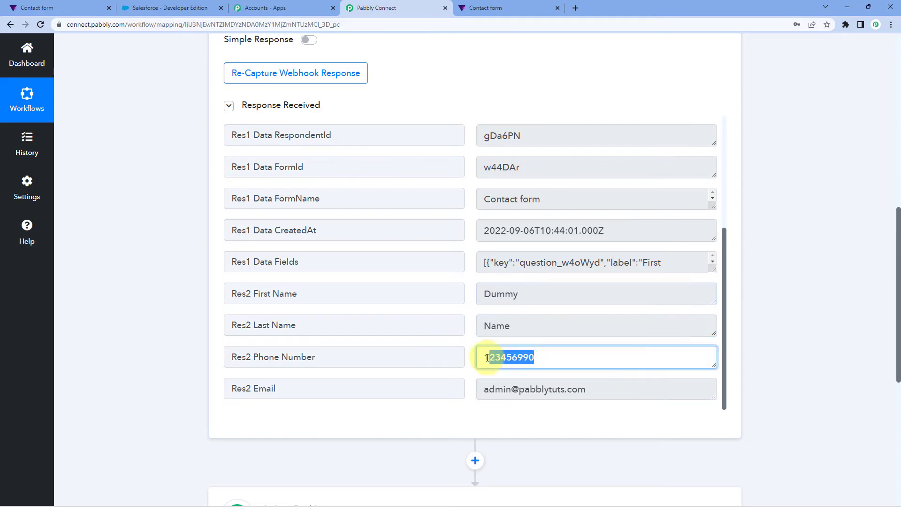
{"action": "left_click_drag", "start_coordinate": [599, 390], "coordinate": [474, 390]}
{"action": "left_click", "coordinate": [467, 325]}
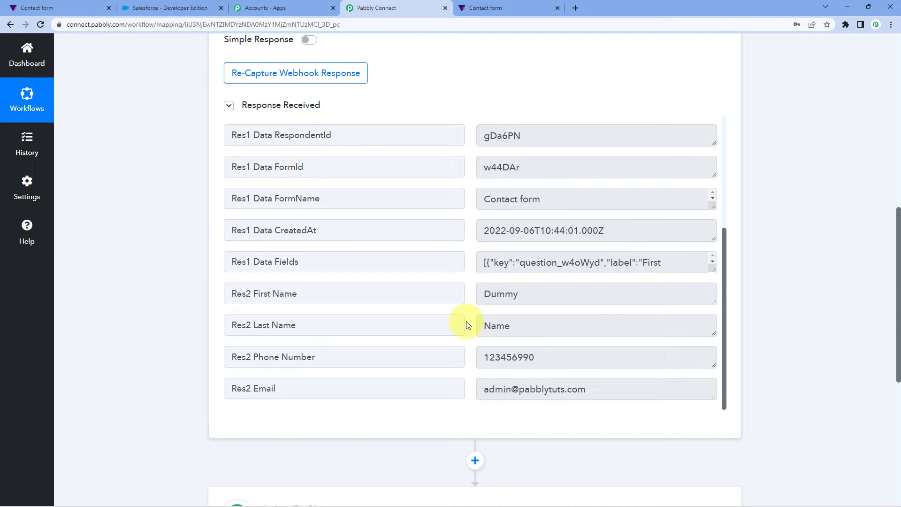
{"action": "left_click_drag", "start_coordinate": [547, 292], "coordinate": [427, 295]}
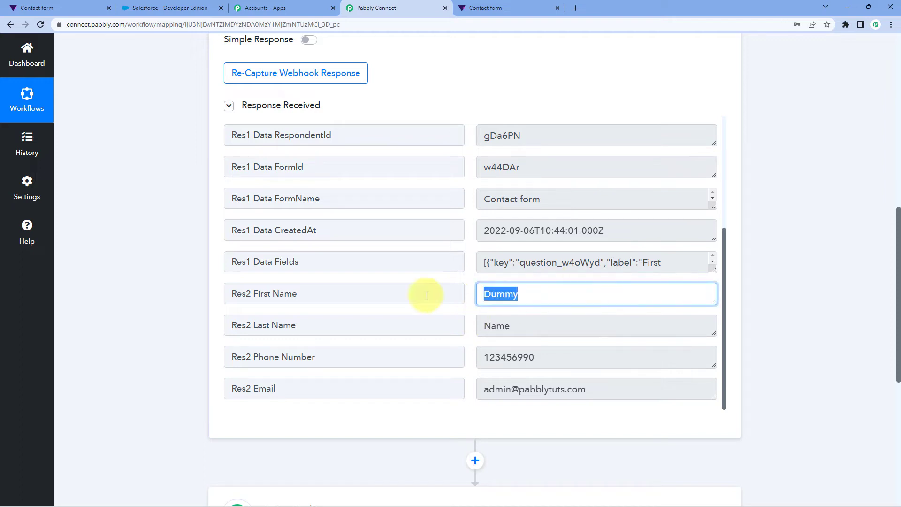
{"action": "left_click_drag", "start_coordinate": [523, 327], "coordinate": [483, 327]}
{"action": "left_click", "coordinate": [484, 359]}
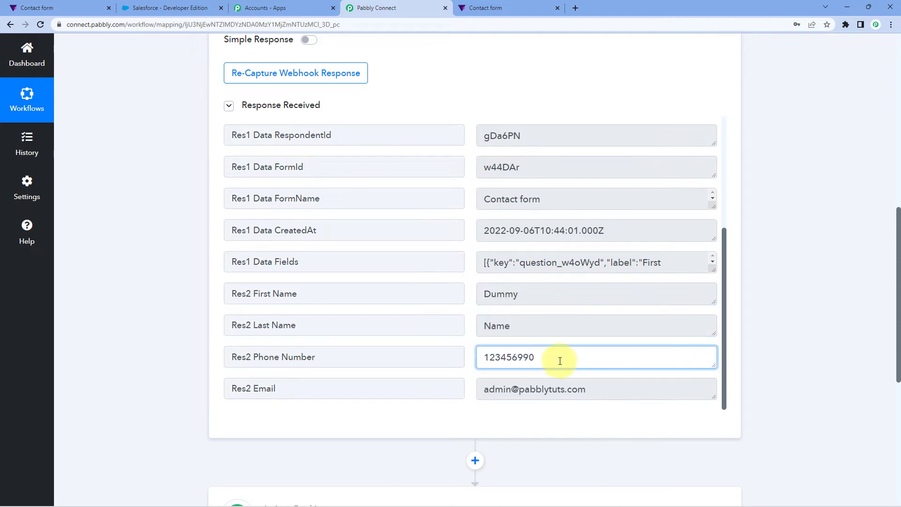
{"action": "left_click_drag", "start_coordinate": [559, 358], "coordinate": [485, 363]}
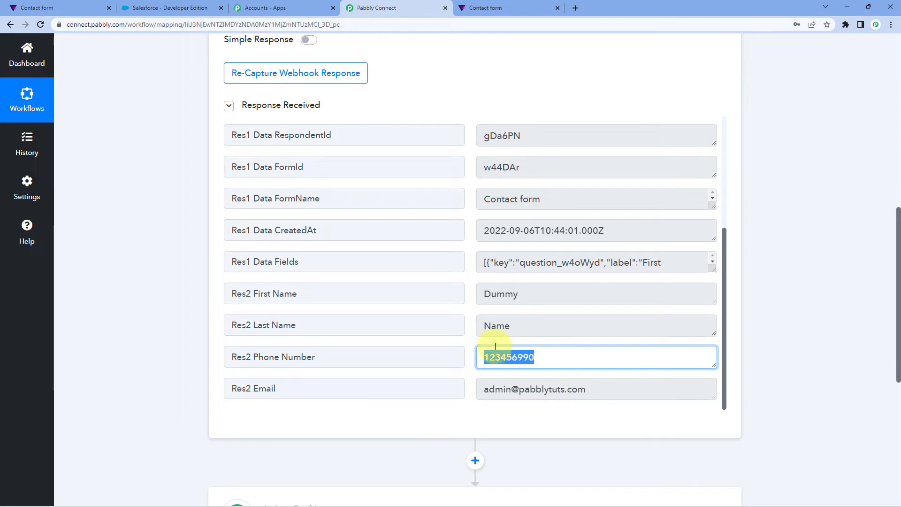
{"action": "left_click", "coordinate": [490, 356]}
{"action": "left_click", "coordinate": [473, 315]}
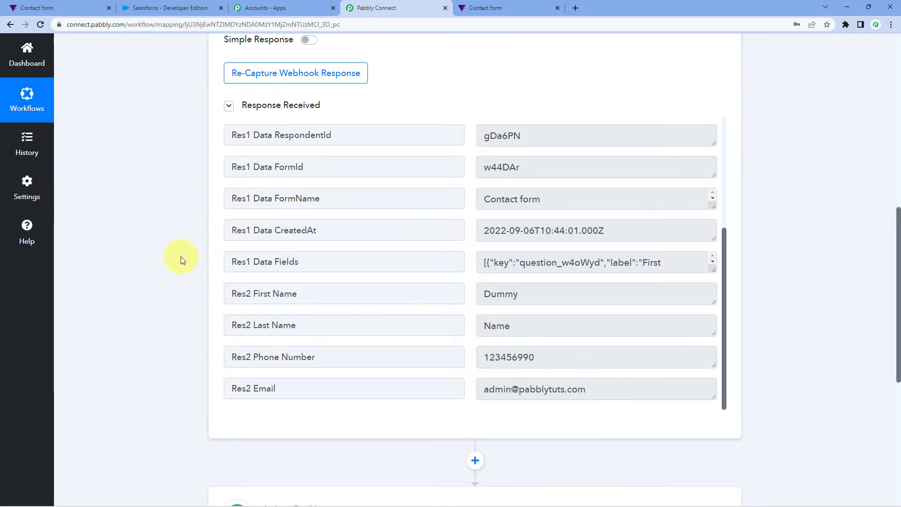
- Set the workflow's second step to the Salesforce app with the Create Contact action event
{"action": "scroll", "coordinate": [183, 260], "scroll_direction": "down", "scroll_amount": 1}
{"action": "scroll", "coordinate": [183, 261], "scroll_direction": "down", "scroll_amount": 5}
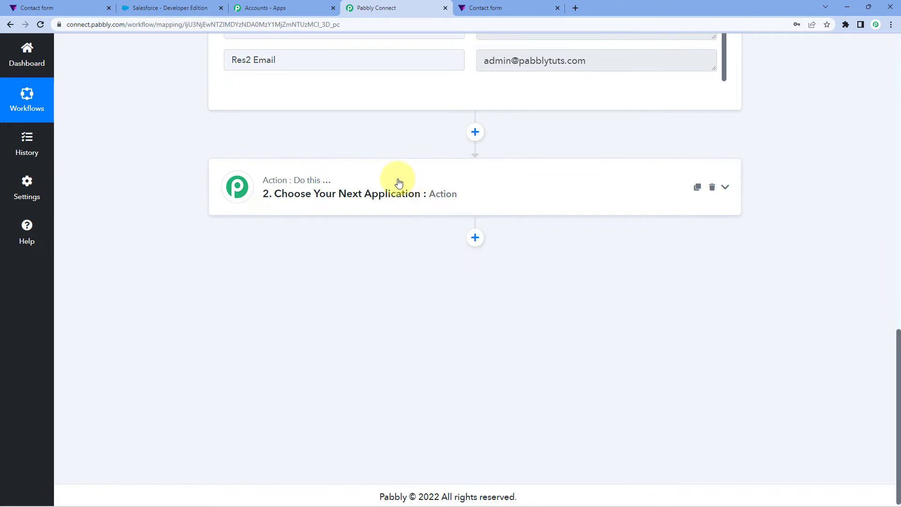
{"action": "left_click", "coordinate": [398, 183]}
{"action": "scroll", "coordinate": [195, 258], "scroll_direction": "down", "scroll_amount": 1}
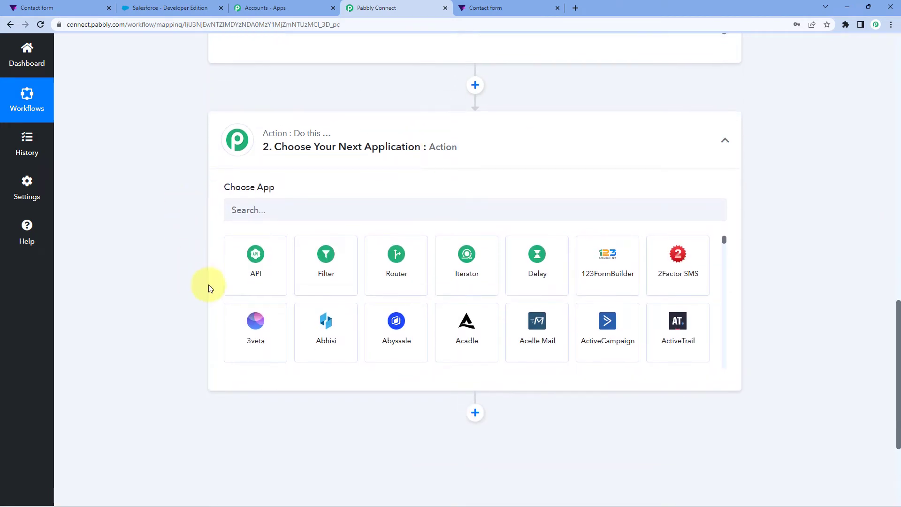
{"action": "left_click", "coordinate": [264, 204]}
{"action": "type", "text": "Salesforce"}
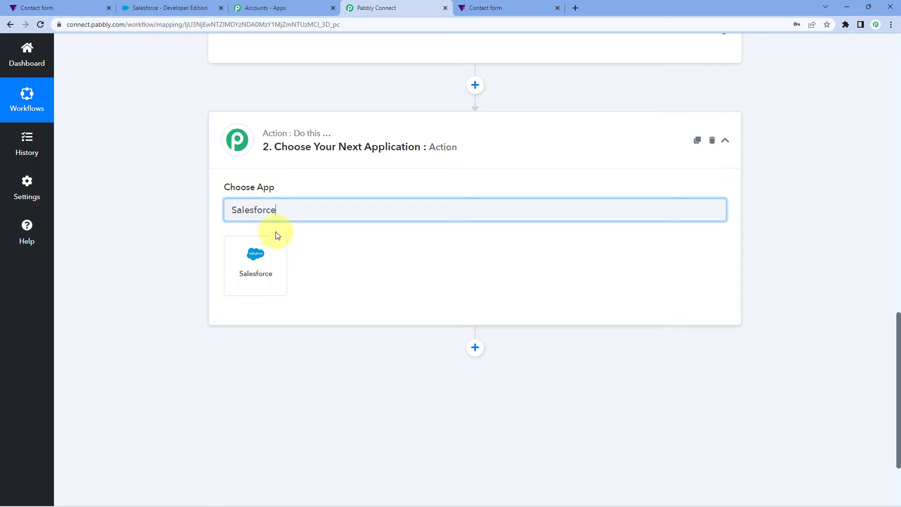
{"action": "left_click", "coordinate": [271, 257]}
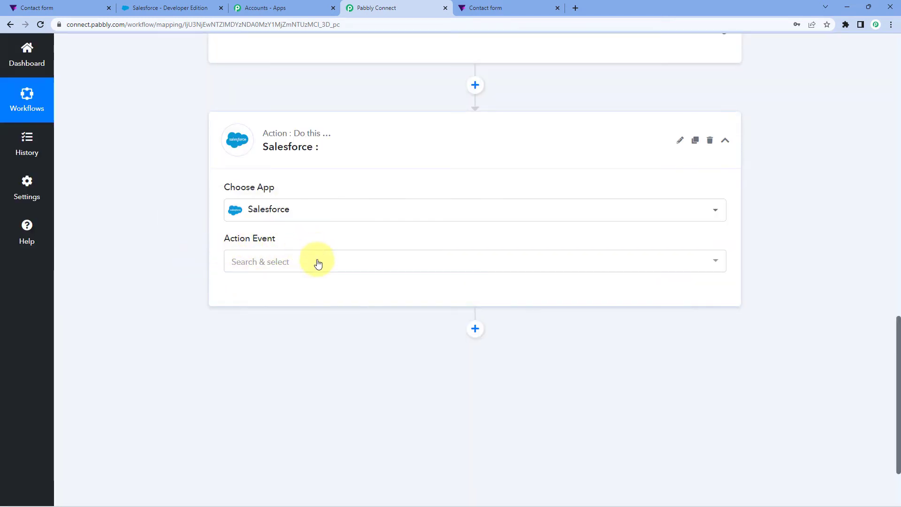
{"action": "left_click", "coordinate": [314, 262]}
{"action": "scroll", "coordinate": [176, 245], "scroll_direction": "down", "scroll_amount": 2}
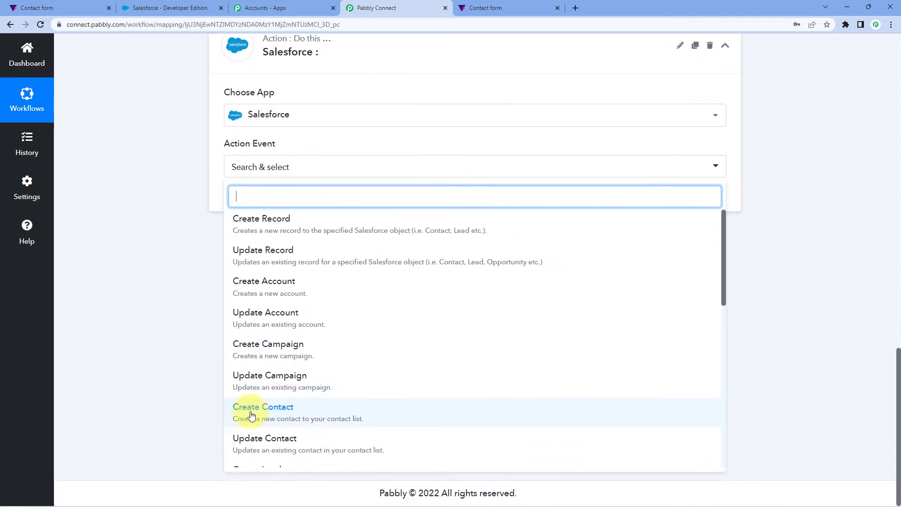
{"action": "left_click", "coordinate": [305, 413]}
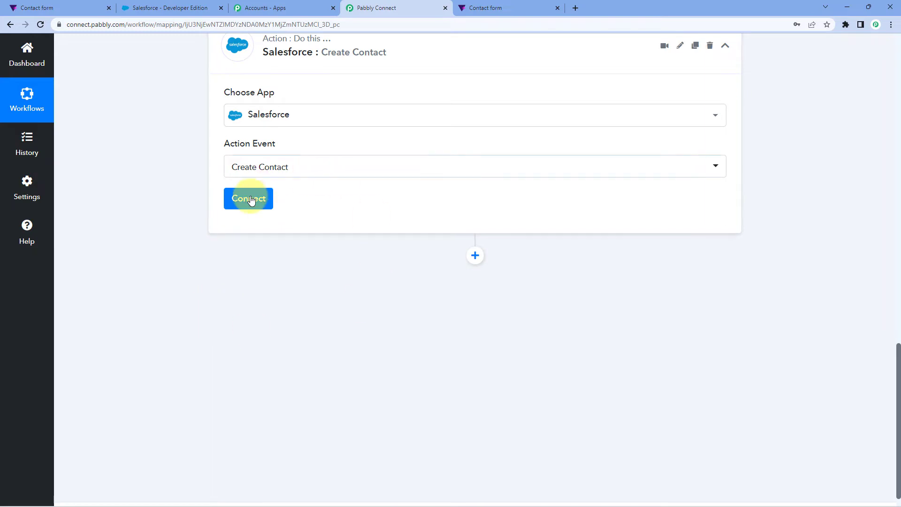
- Add a new Salesforce connection to the Create Contact action and authorize Pabbly Connect to access the Salesforce account
{"action": "left_click", "coordinate": [248, 207]}
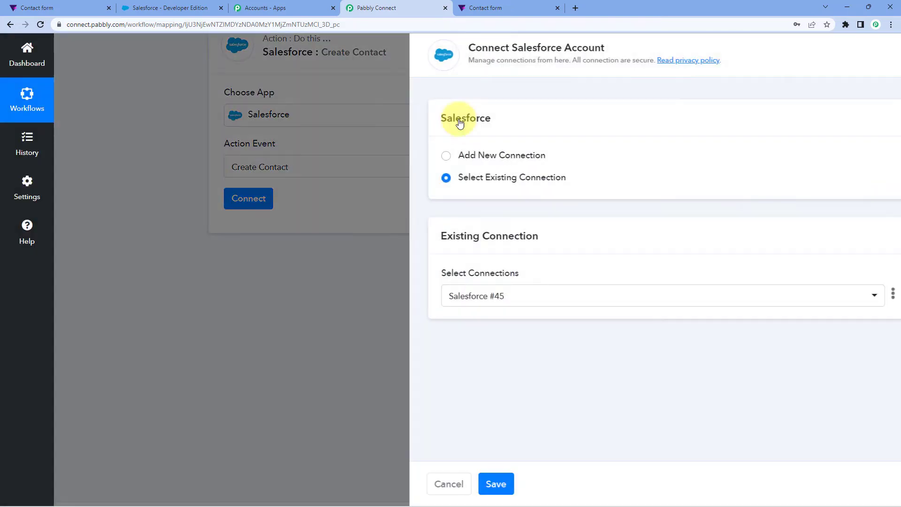
{"action": "left_click", "coordinate": [416, 155]}
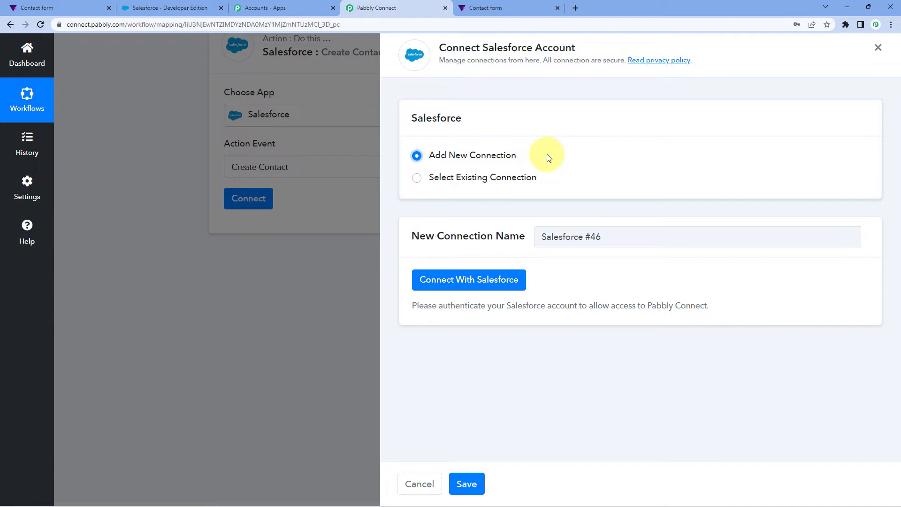
{"action": "left_click", "coordinate": [447, 284]}
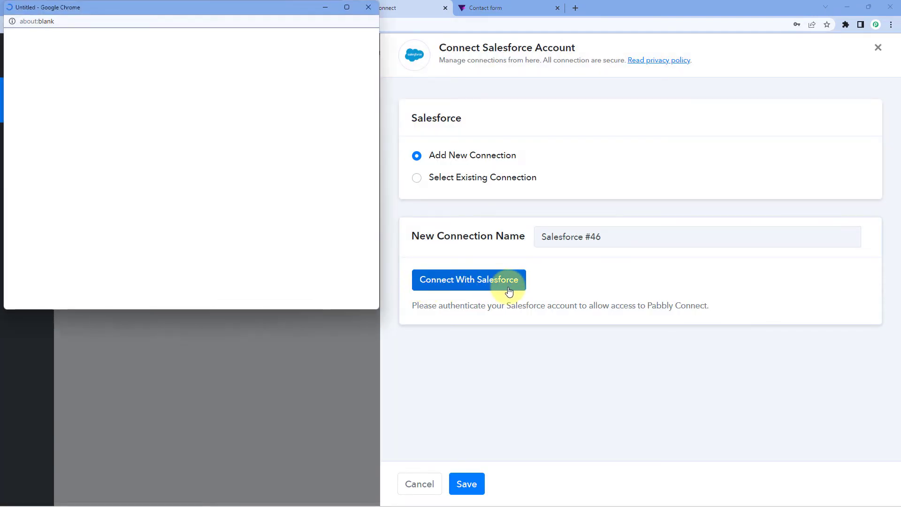
{"action": "left_click_drag", "start_coordinate": [207, 11], "coordinate": [210, 47]}
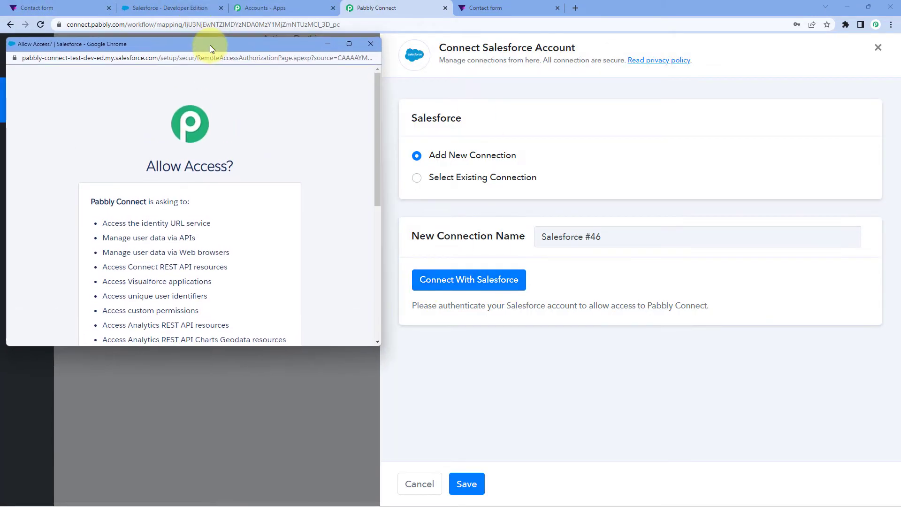
{"action": "left_click", "coordinate": [180, 8]}
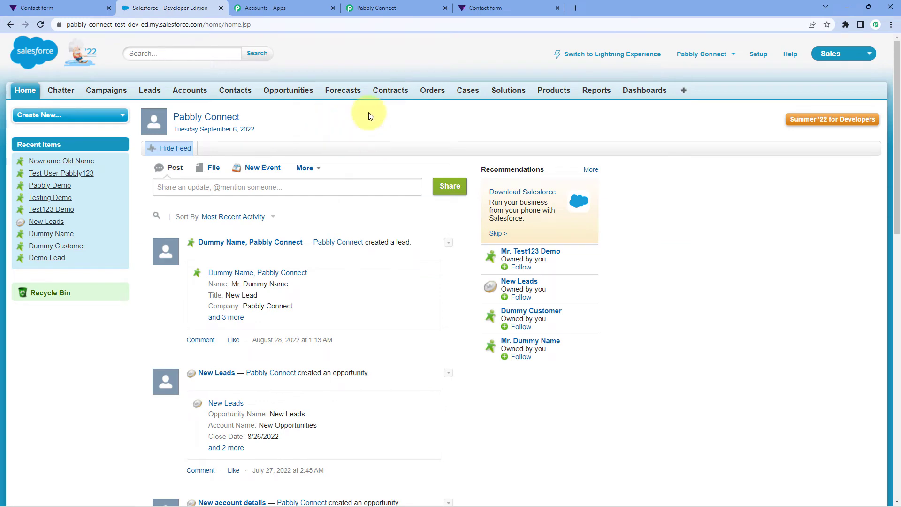
{"action": "left_click", "coordinate": [382, 8]}
{"action": "scroll", "coordinate": [251, 185], "scroll_direction": "down", "scroll_amount": 4}
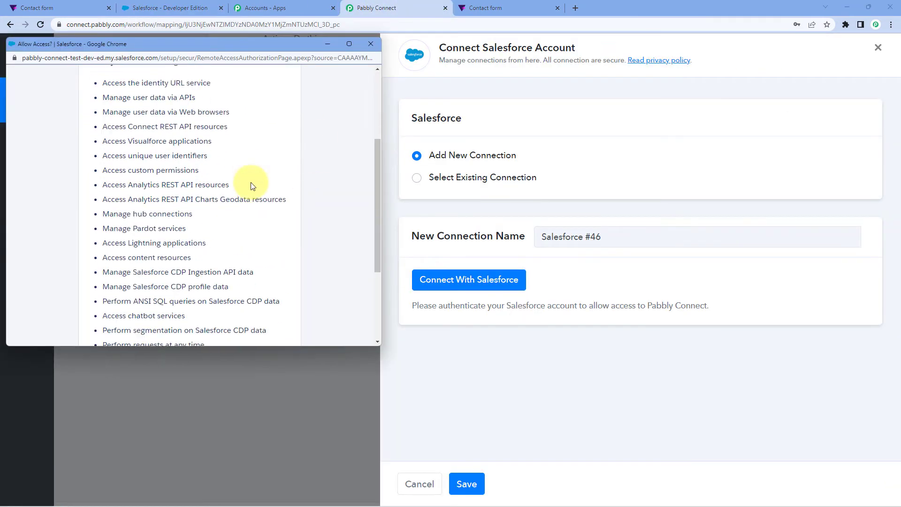
{"action": "scroll", "coordinate": [252, 185], "scroll_direction": "down", "scroll_amount": 3}
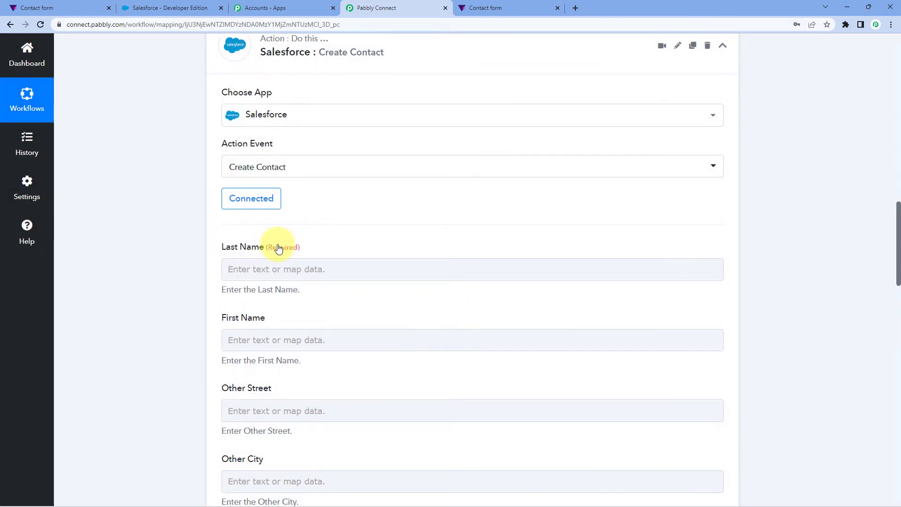
- Look through the Create Contact fields and find the captured last name in the Tally response for the required Last Name field
{"action": "scroll", "coordinate": [278, 248], "scroll_direction": "down", "scroll_amount": 1}
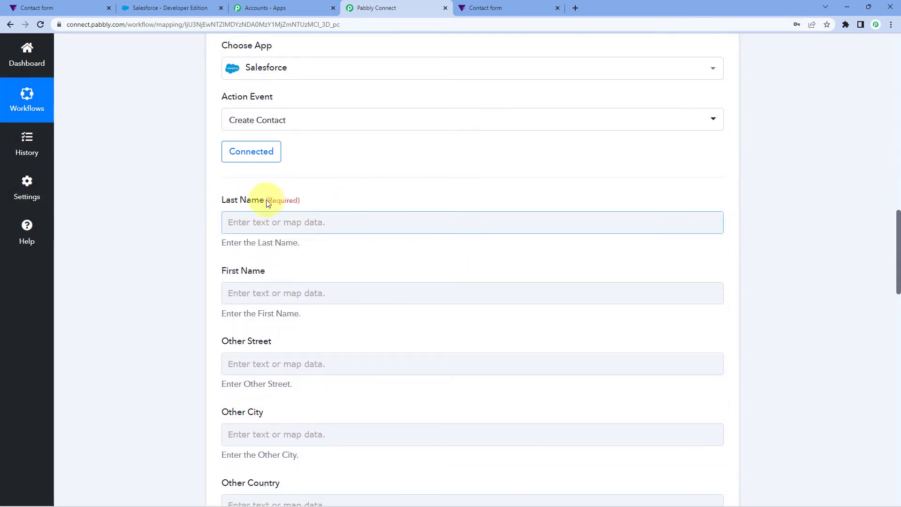
{"action": "left_click_drag", "start_coordinate": [218, 202], "coordinate": [269, 201]}
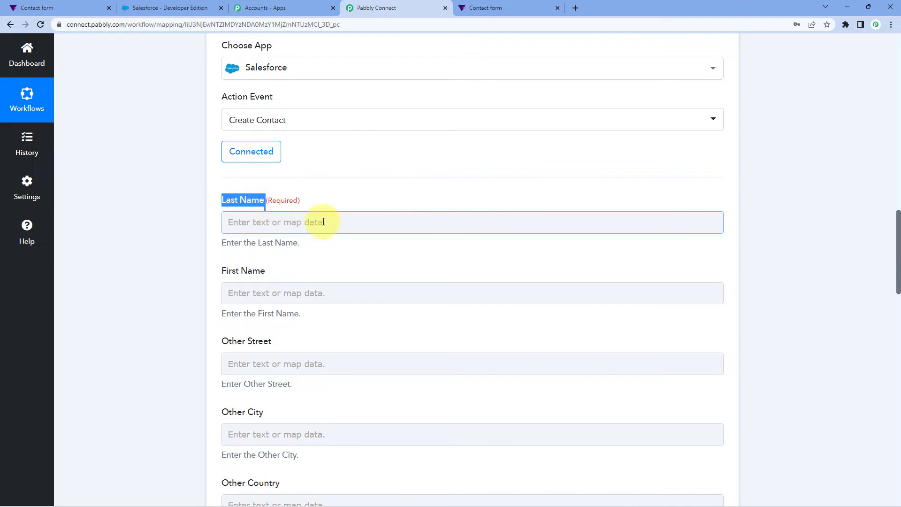
{"action": "left_click", "coordinate": [333, 195]}
{"action": "scroll", "coordinate": [333, 199], "scroll_direction": "down", "scroll_amount": 5}
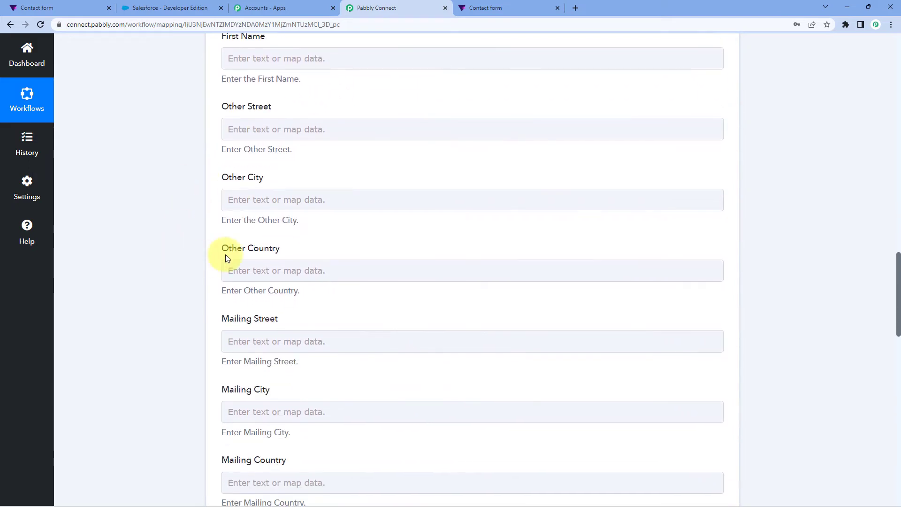
{"action": "scroll", "coordinate": [194, 260], "scroll_direction": "up", "scroll_amount": 4}
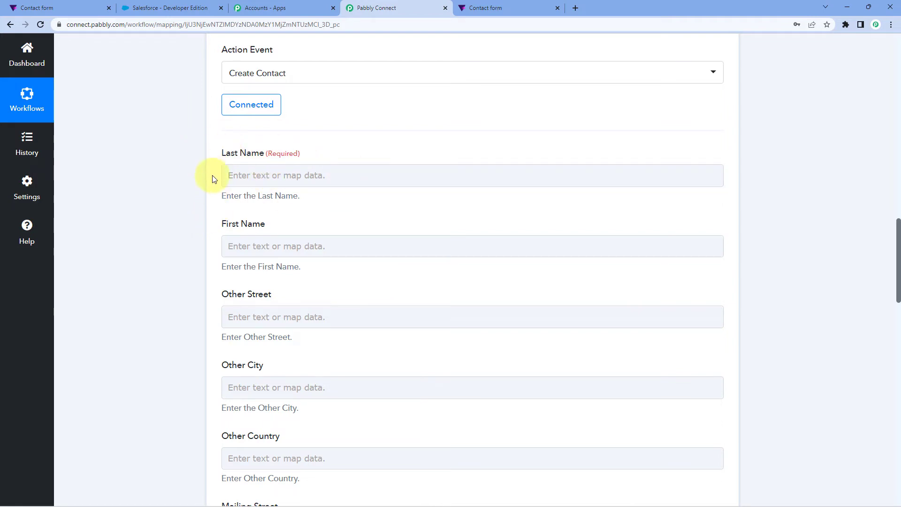
{"action": "scroll", "coordinate": [226, 175], "scroll_direction": "up", "scroll_amount": 8}
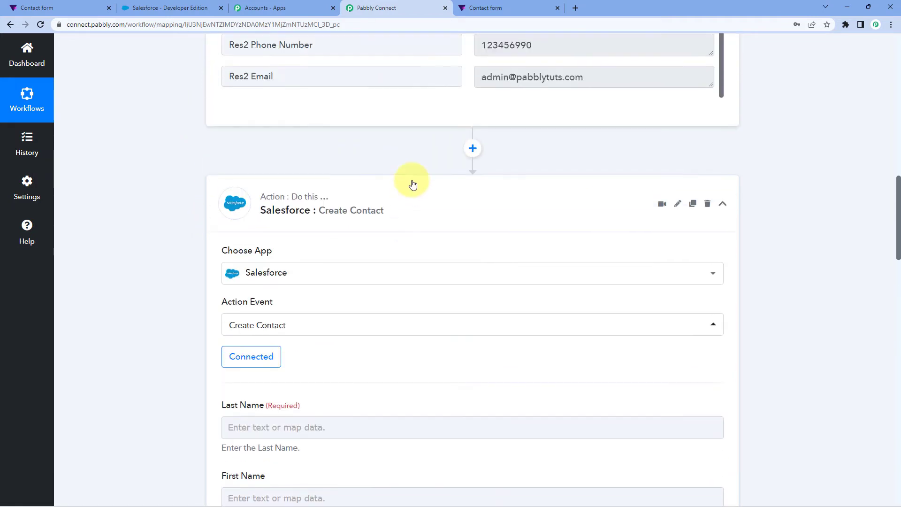
{"action": "left_click_drag", "start_coordinate": [527, 181], "coordinate": [458, 181]}
{"action": "left_click", "coordinate": [468, 182]}
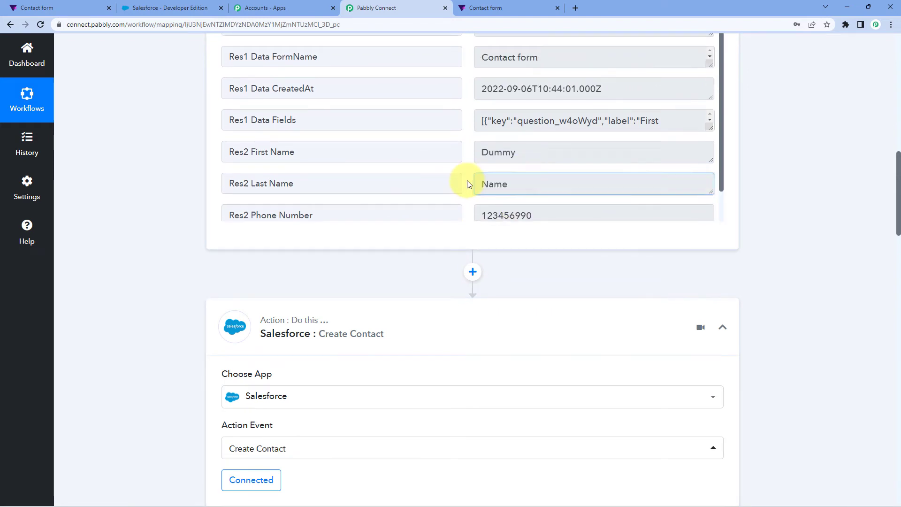
{"action": "scroll", "coordinate": [467, 181], "scroll_direction": "down", "scroll_amount": 1}
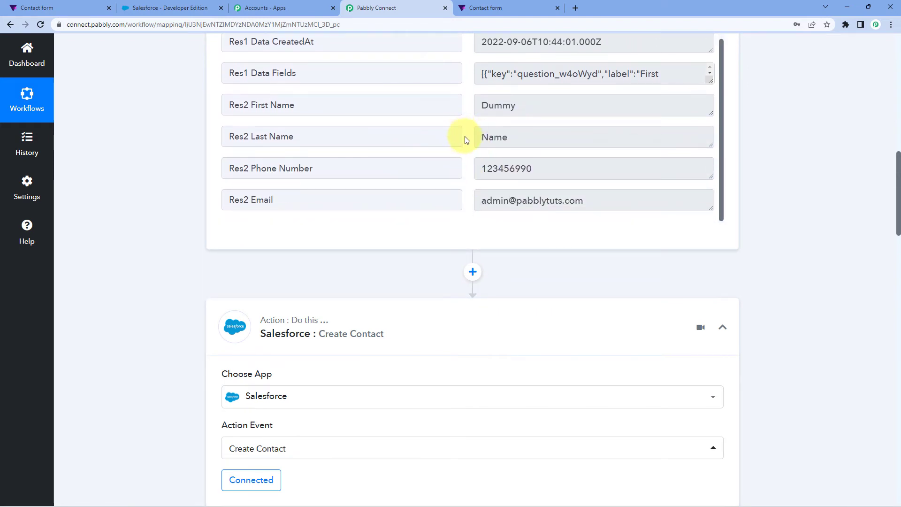
{"action": "left_click_drag", "start_coordinate": [533, 135], "coordinate": [450, 138]}
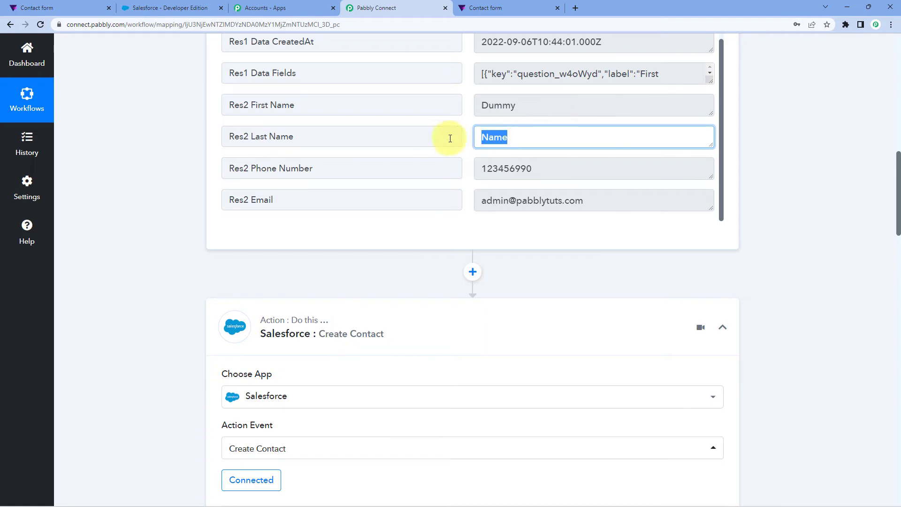
- Map the Salesforce contact's Last Name field to Res2 Last Name from the Tally New Response step
{"action": "scroll", "coordinate": [176, 204], "scroll_direction": "down", "scroll_amount": 9}
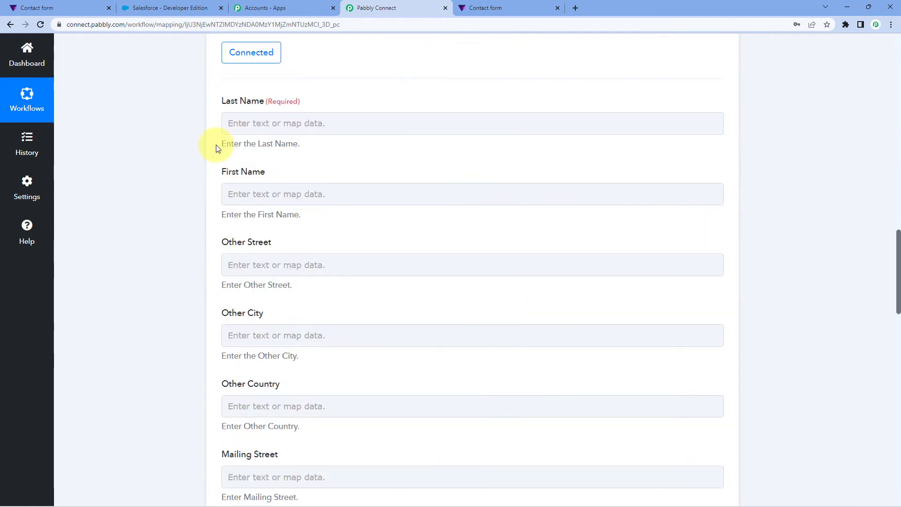
{"action": "left_click", "coordinate": [266, 130]}
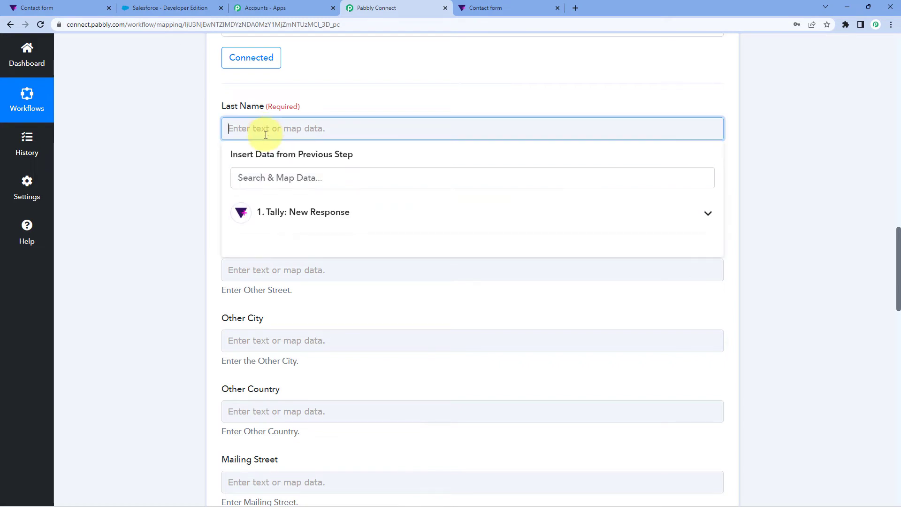
{"action": "left_click", "coordinate": [282, 223]}
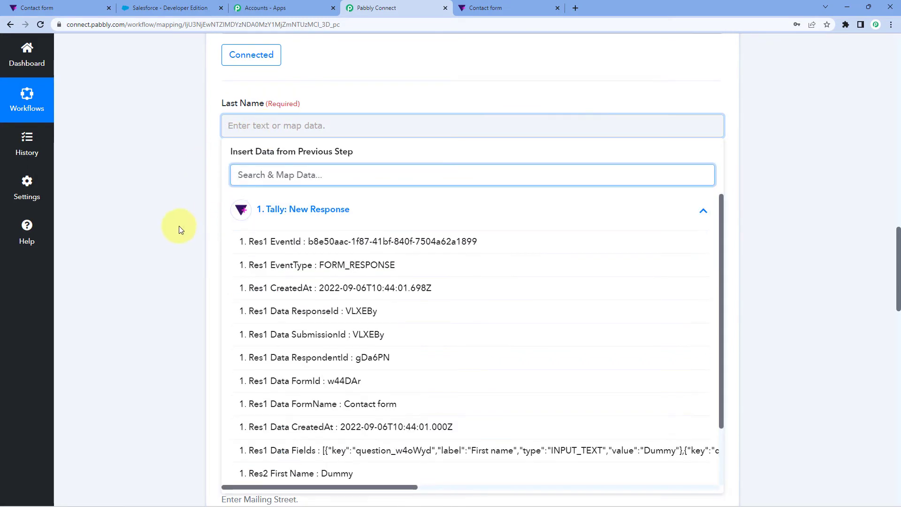
{"action": "scroll", "coordinate": [179, 226], "scroll_direction": "down", "scroll_amount": 1}
{"action": "scroll", "coordinate": [348, 267], "scroll_direction": "down", "scroll_amount": 1}
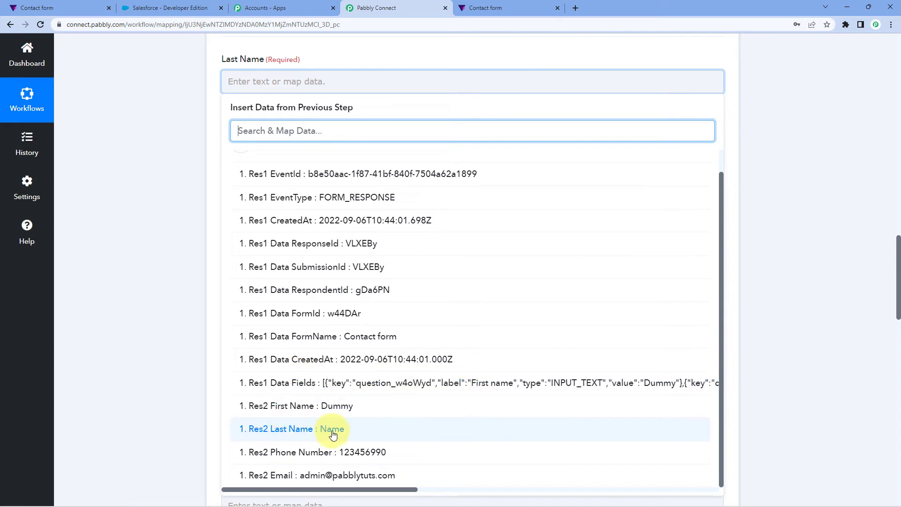
{"action": "left_click", "coordinate": [365, 435]}
{"action": "left_click", "coordinate": [169, 225]}
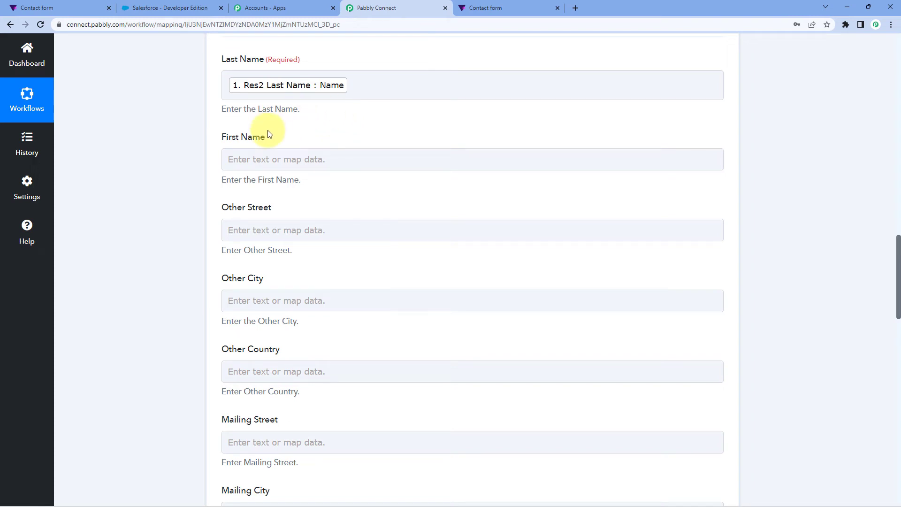
- Map the contact's First Name field to Res2 First Name from the Tally response
{"action": "left_click", "coordinate": [240, 159]}
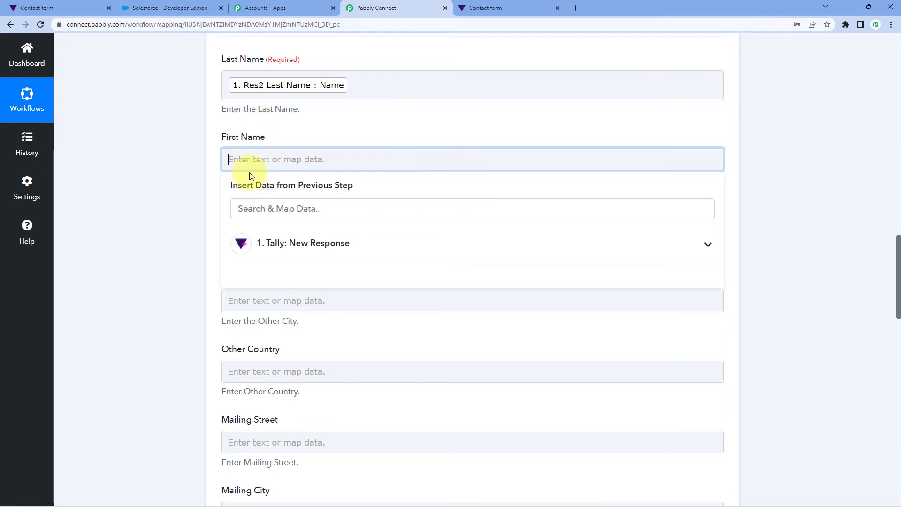
{"action": "left_click", "coordinate": [300, 246]}
{"action": "scroll", "coordinate": [310, 352], "scroll_direction": "down", "scroll_amount": 2}
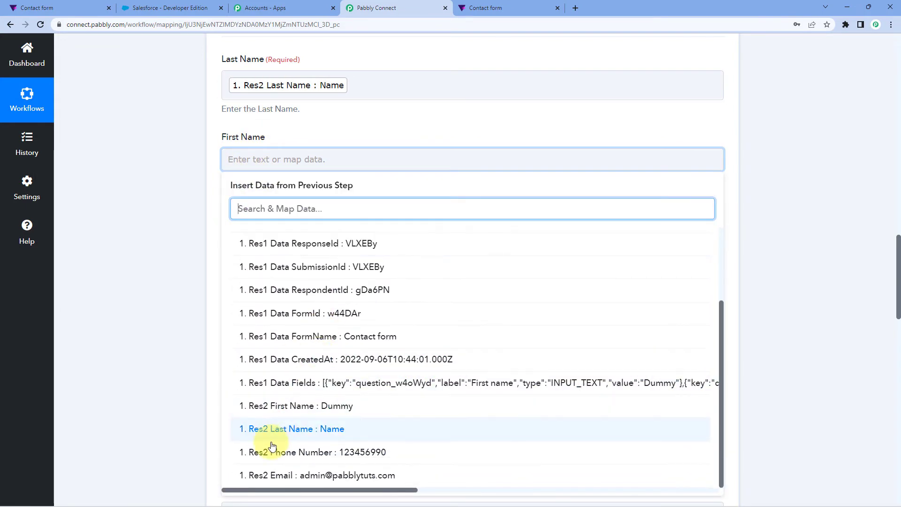
{"action": "left_click", "coordinate": [302, 405]}
{"action": "left_click", "coordinate": [150, 227]}
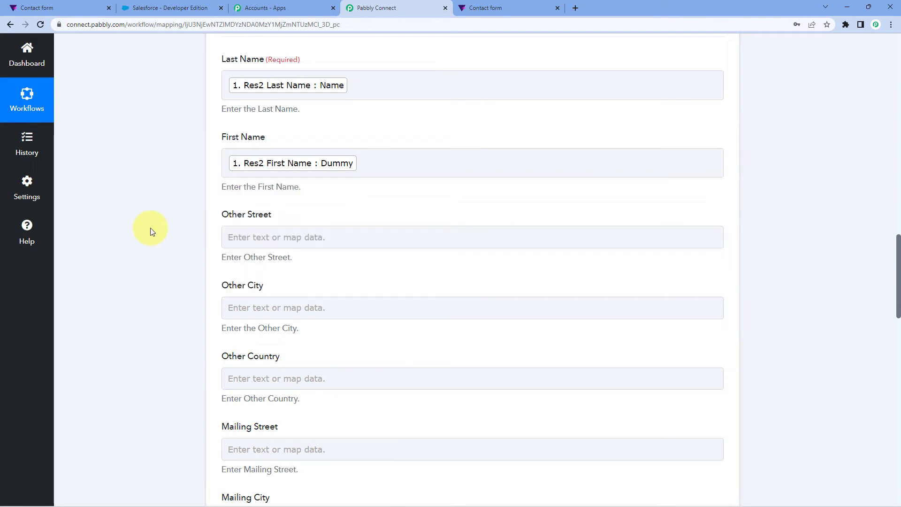
- Leave the address and Business Phone fields empty and map Mobile Phone to Res2 Phone Number from the Tally response
{"action": "scroll", "coordinate": [150, 227], "scroll_direction": "down", "scroll_amount": 2}
{"action": "scroll", "coordinate": [189, 159], "scroll_direction": "down", "scroll_amount": 2}
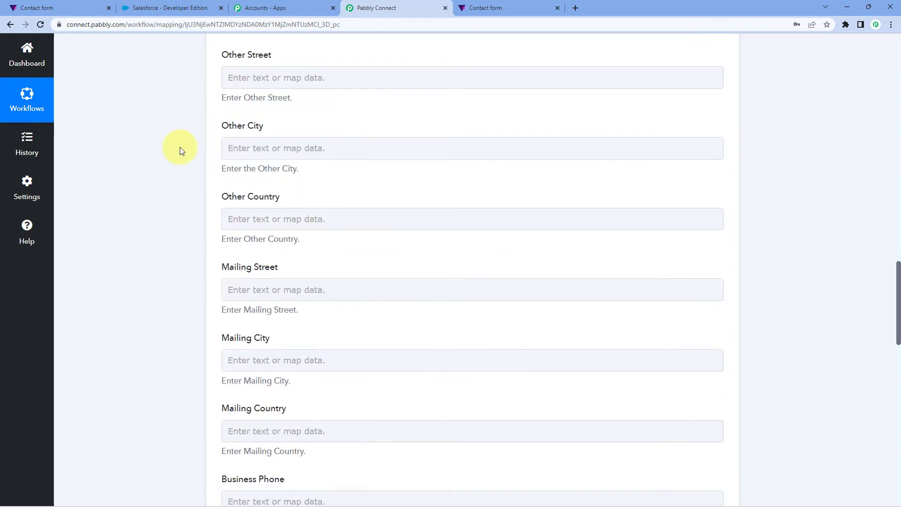
{"action": "scroll", "coordinate": [190, 200], "scroll_direction": "down", "scroll_amount": 1}
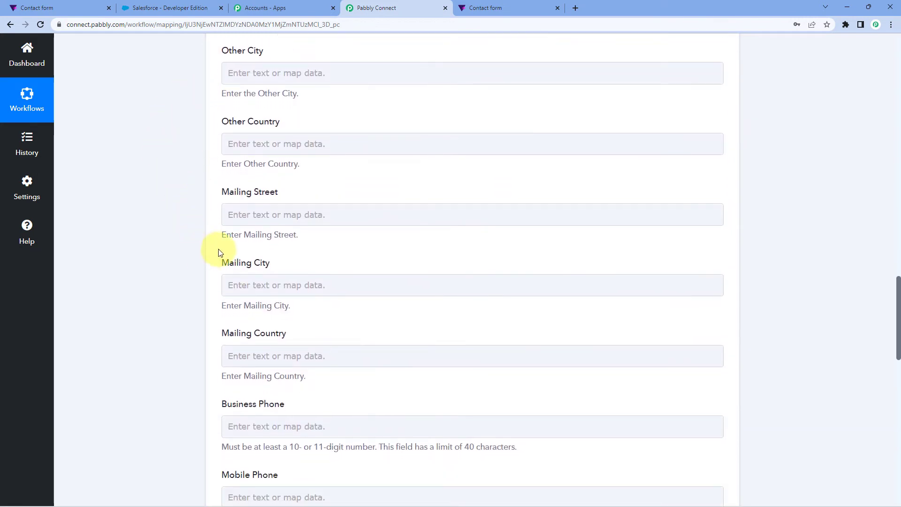
{"action": "scroll", "coordinate": [204, 266], "scroll_direction": "up", "scroll_amount": 2}
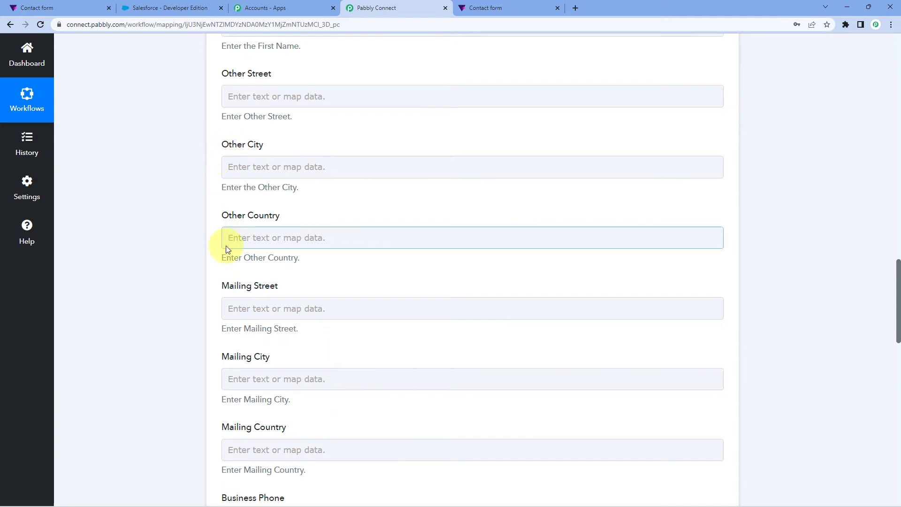
{"action": "scroll", "coordinate": [191, 242], "scroll_direction": "down", "scroll_amount": 6}
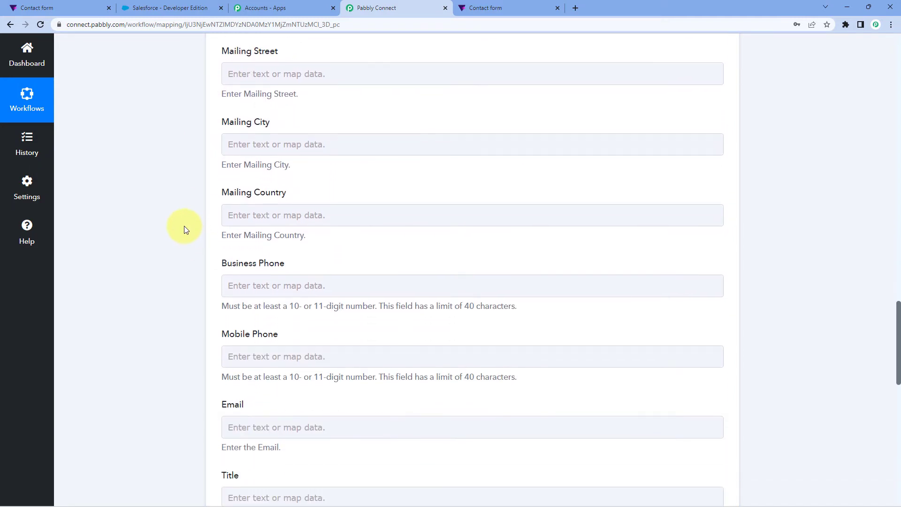
{"action": "scroll", "coordinate": [185, 228], "scroll_direction": "down", "scroll_amount": 2}
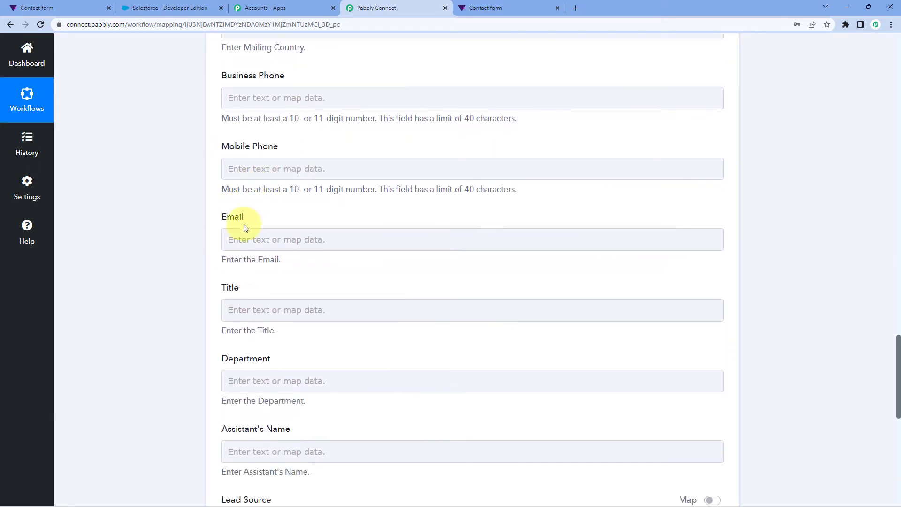
{"action": "left_click", "coordinate": [271, 168]}
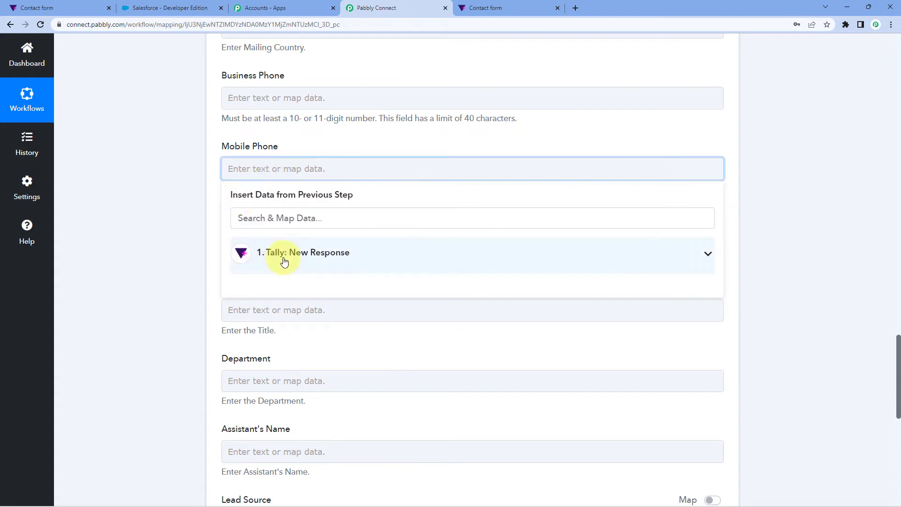
{"action": "left_click", "coordinate": [310, 254]}
{"action": "scroll", "coordinate": [326, 379], "scroll_direction": "down", "scroll_amount": 3}
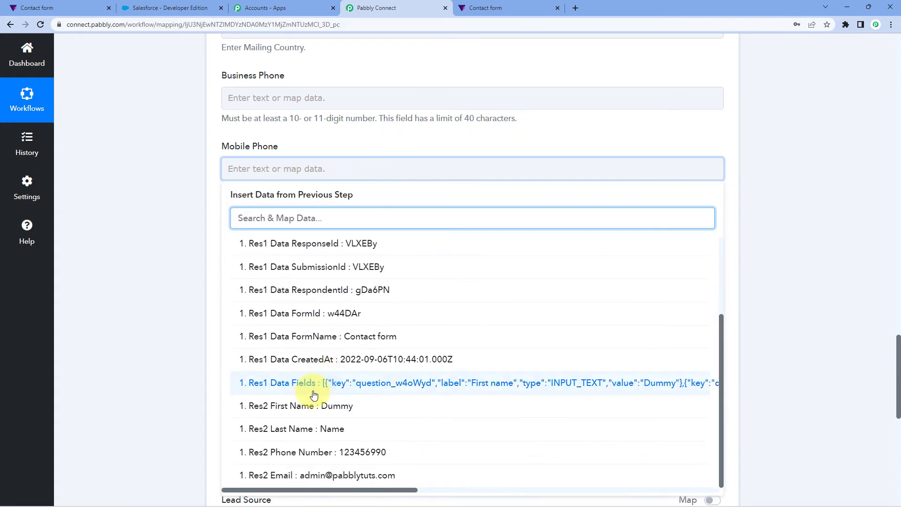
{"action": "left_click", "coordinate": [286, 456]}
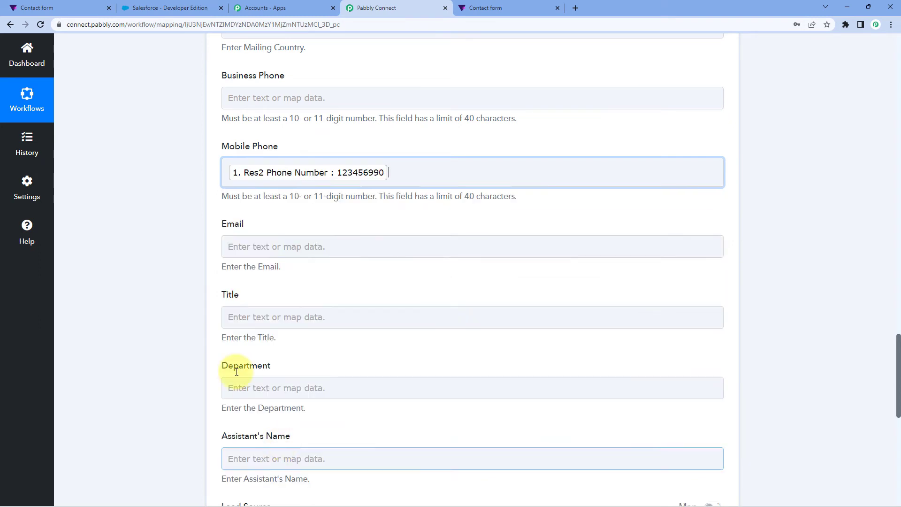
- Map the contact's Email field to Res2 Email from the Tally response
{"action": "scroll", "coordinate": [222, 251], "scroll_direction": "down", "scroll_amount": 1}
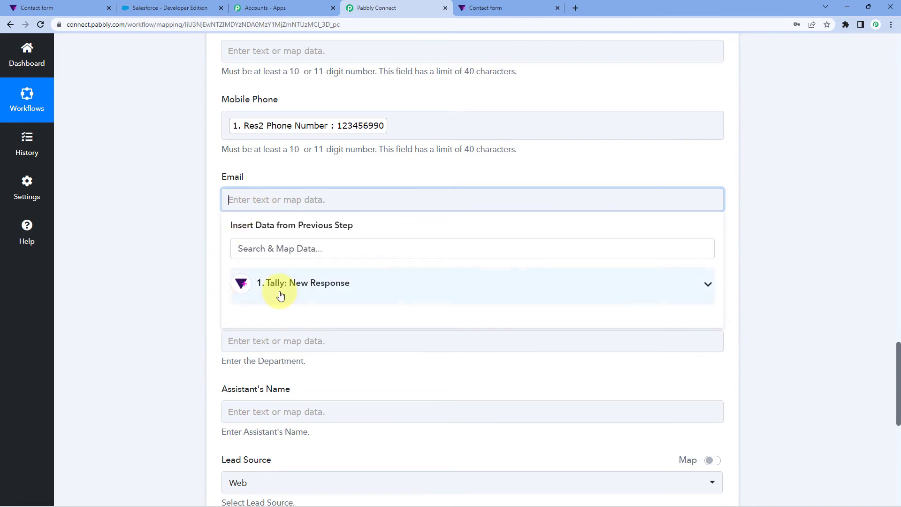
{"action": "left_click", "coordinate": [280, 294]}
{"action": "scroll", "coordinate": [297, 352], "scroll_direction": "down", "scroll_amount": 3}
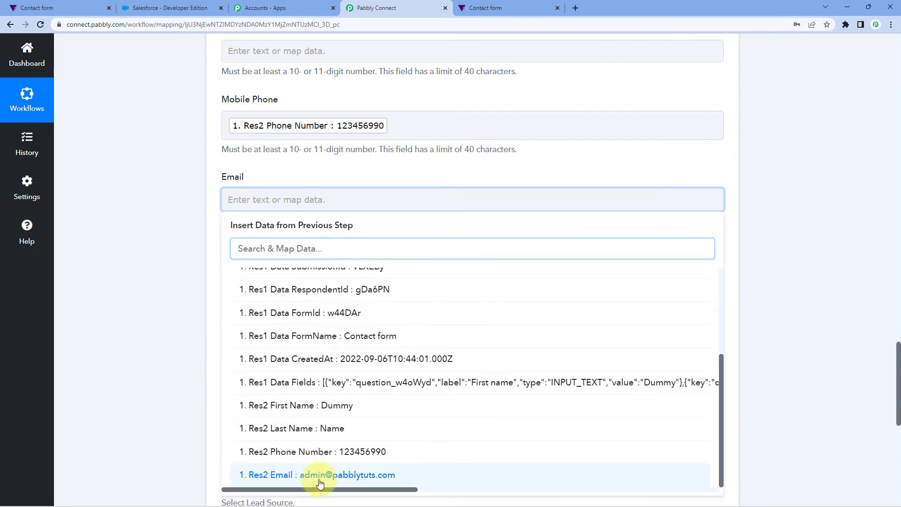
{"action": "left_click", "coordinate": [319, 475]}
{"action": "left_click", "coordinate": [166, 310]}
{"action": "scroll", "coordinate": [200, 152], "scroll_direction": "down", "scroll_amount": 1}
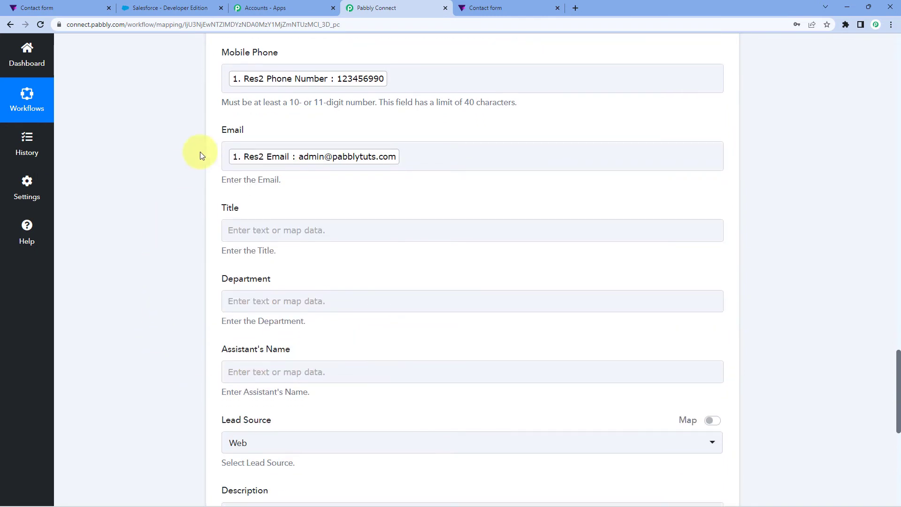
{"action": "scroll", "coordinate": [203, 143], "scroll_direction": "down", "scroll_amount": 1}
{"action": "scroll", "coordinate": [203, 155], "scroll_direction": "down", "scroll_amount": 1}
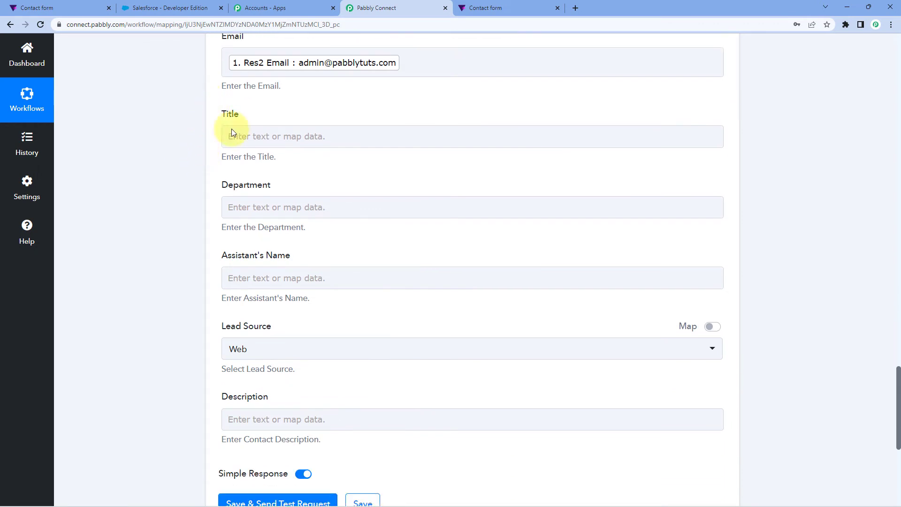
- Leave the remaining contact fields empty with Lead Source set to Web, and save the Salesforce action while sending a test request
{"action": "scroll", "coordinate": [201, 220], "scroll_direction": "down", "scroll_amount": 1}
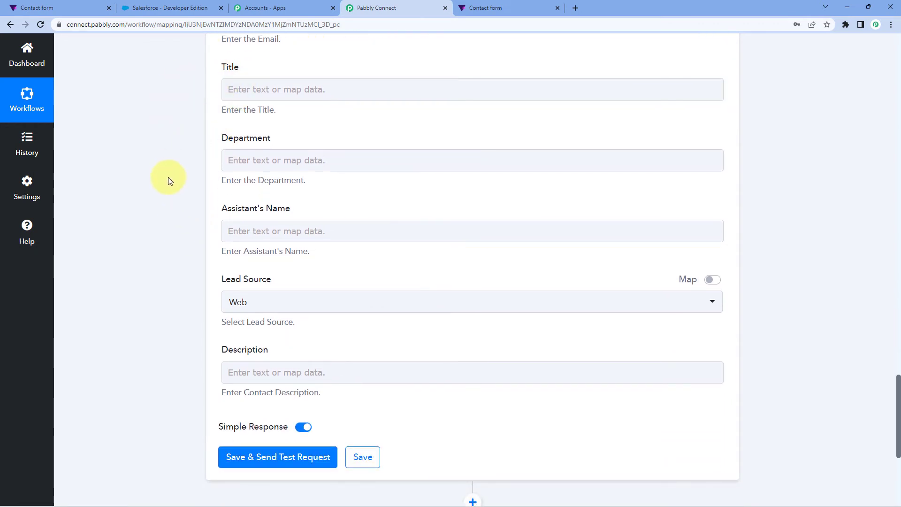
{"action": "left_click", "coordinate": [495, 7]}
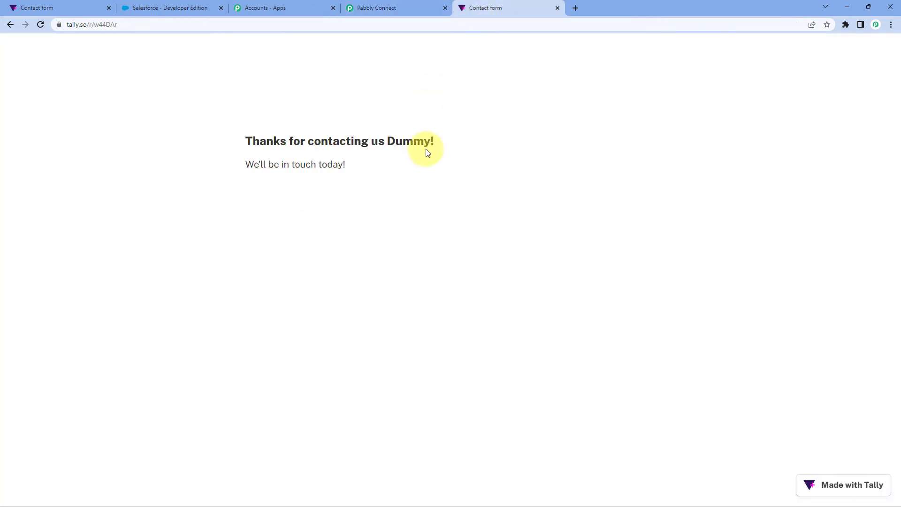
{"action": "left_click", "coordinate": [387, 9]}
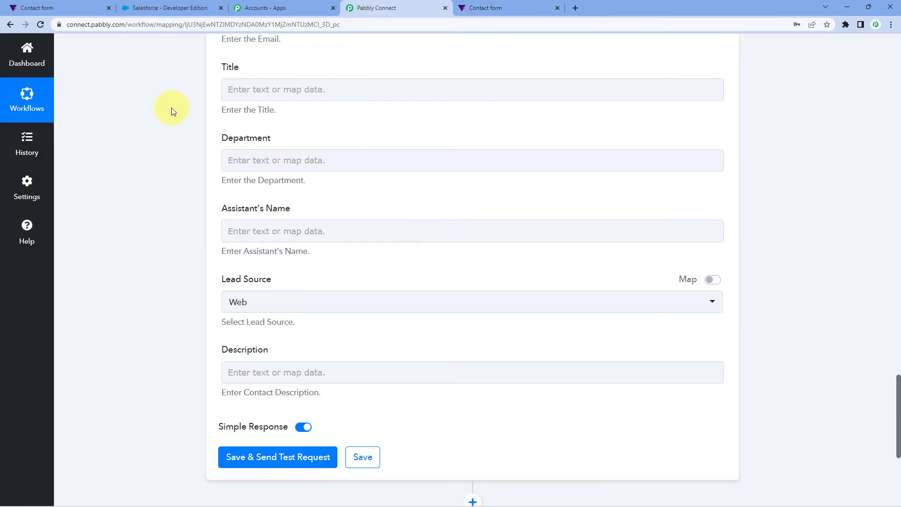
{"action": "scroll", "coordinate": [167, 173], "scroll_direction": "up", "scroll_amount": 5}
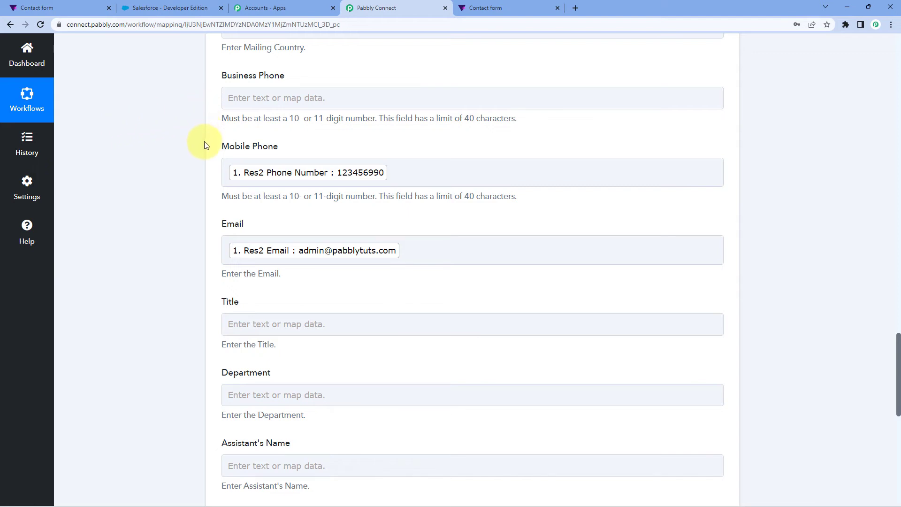
{"action": "scroll", "coordinate": [204, 146], "scroll_direction": "down", "scroll_amount": 3}
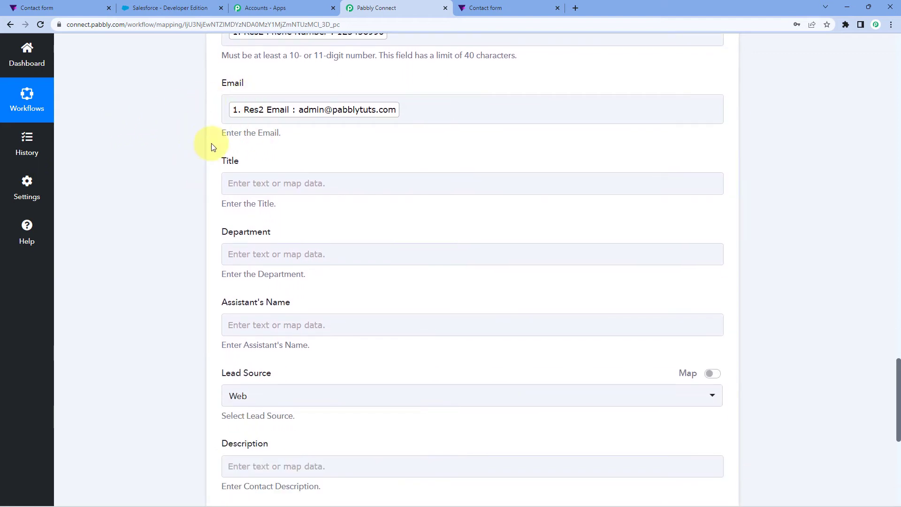
{"action": "scroll", "coordinate": [211, 147], "scroll_direction": "down", "scroll_amount": 6}
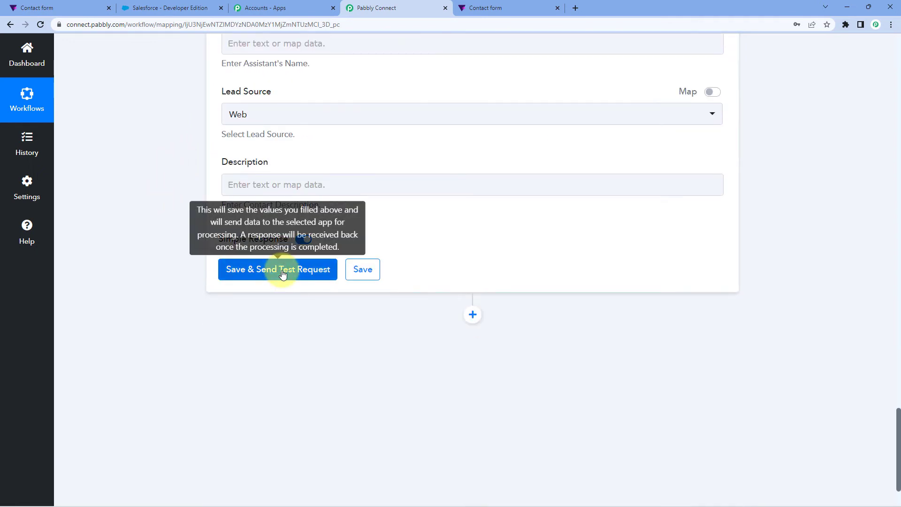
{"action": "left_click", "coordinate": [282, 273]}
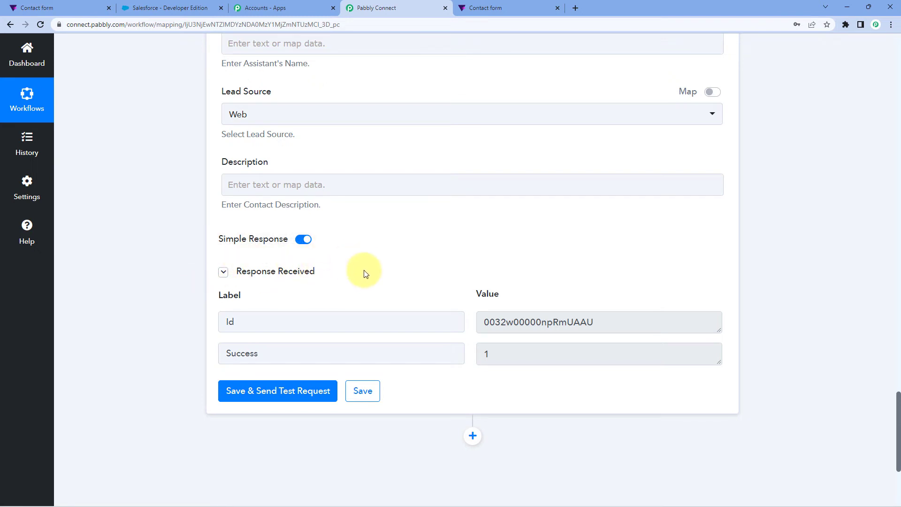
- Review the mapped contact fields and open the newly created contact from the recent contacts in Salesforce
{"action": "scroll", "coordinate": [412, 286], "scroll_direction": "up", "scroll_amount": 9}
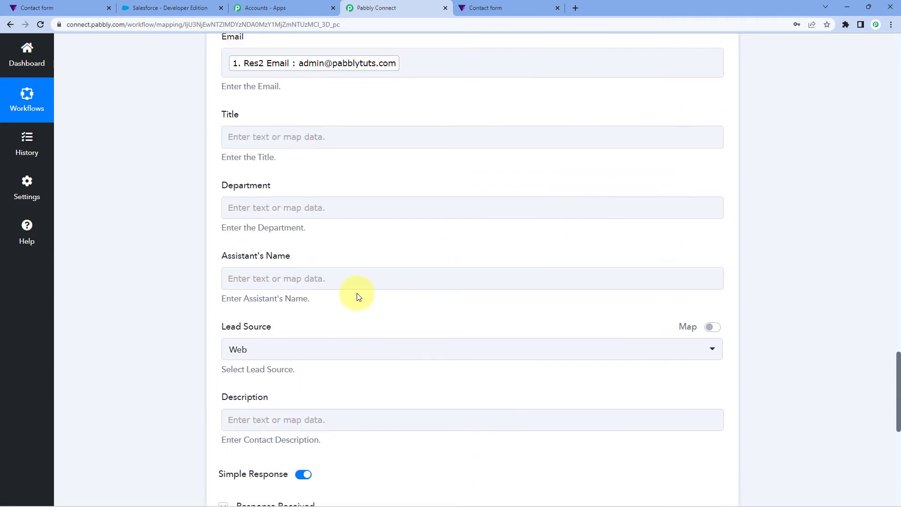
{"action": "scroll", "coordinate": [193, 198], "scroll_direction": "up", "scroll_amount": 9}
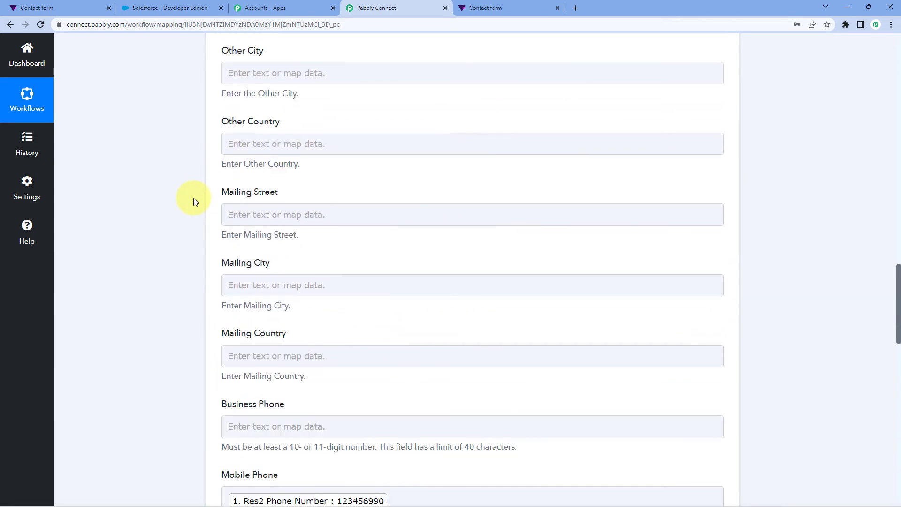
{"action": "scroll", "coordinate": [194, 198], "scroll_direction": "up", "scroll_amount": 5}
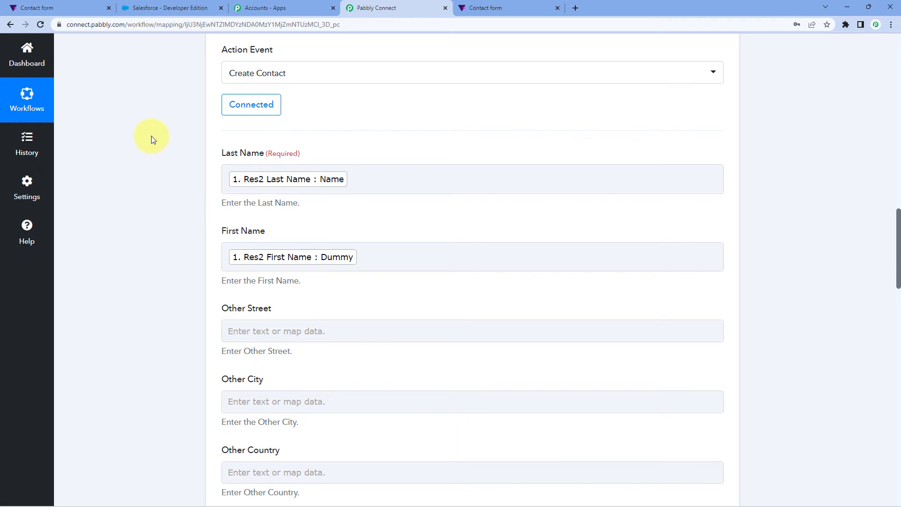
{"action": "left_click", "coordinate": [140, 8]}
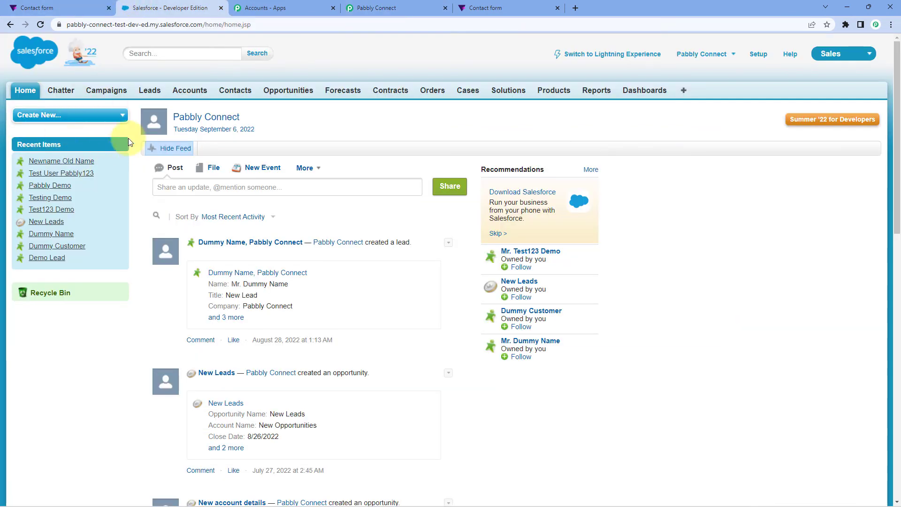
{"action": "left_click", "coordinate": [236, 95]}
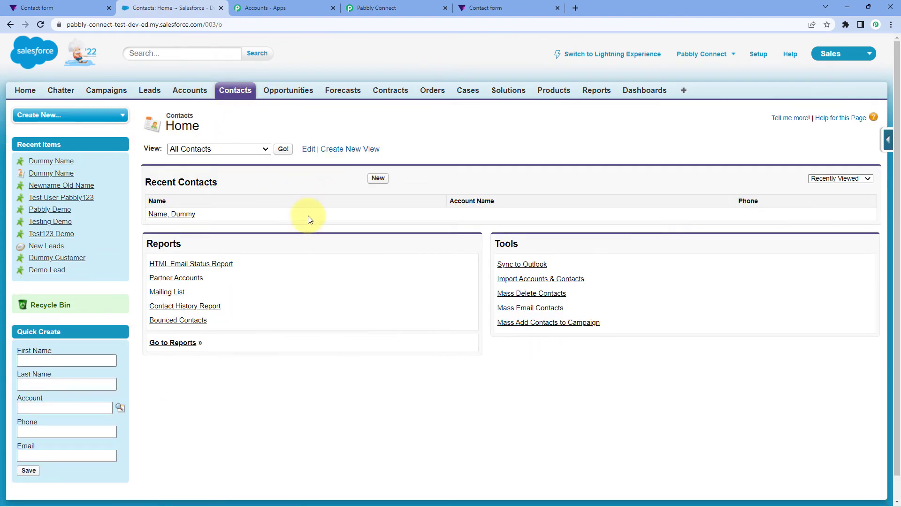
{"action": "left_click", "coordinate": [189, 217]}
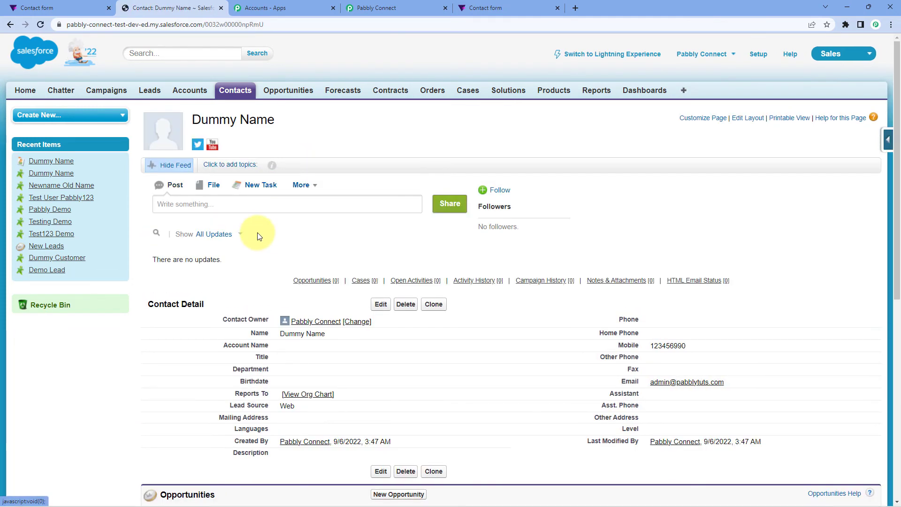
- Check the contact's name, mobile number and email in Salesforce against the submitted Tally form
{"action": "scroll", "coordinate": [258, 244], "scroll_direction": "down", "scroll_amount": 1}
{"action": "left_click_drag", "start_coordinate": [330, 288], "coordinate": [278, 285]}
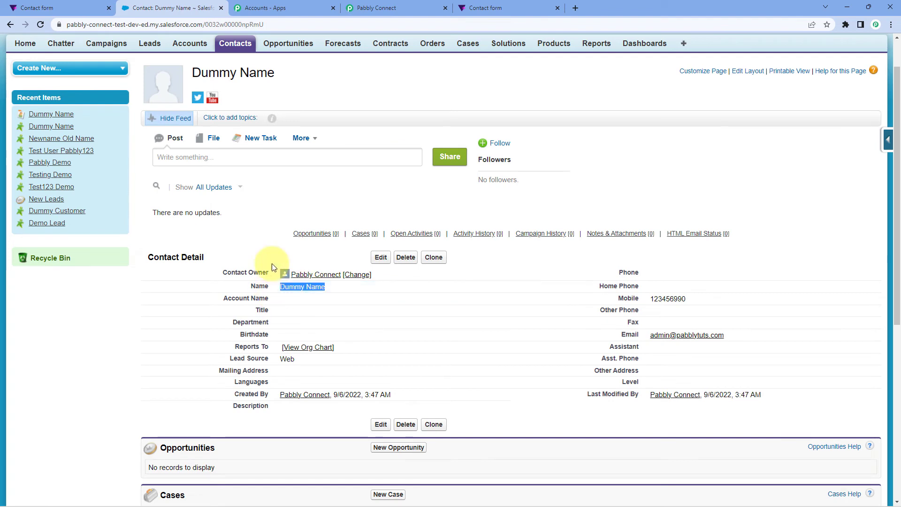
{"action": "left_click", "coordinate": [285, 227]}
{"action": "left_click", "coordinate": [537, 5]}
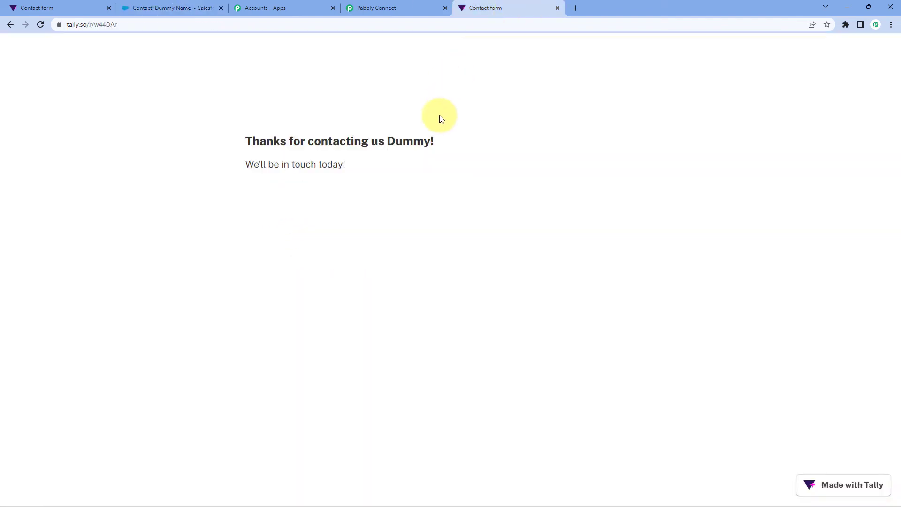
{"action": "left_click", "coordinate": [174, 7]}
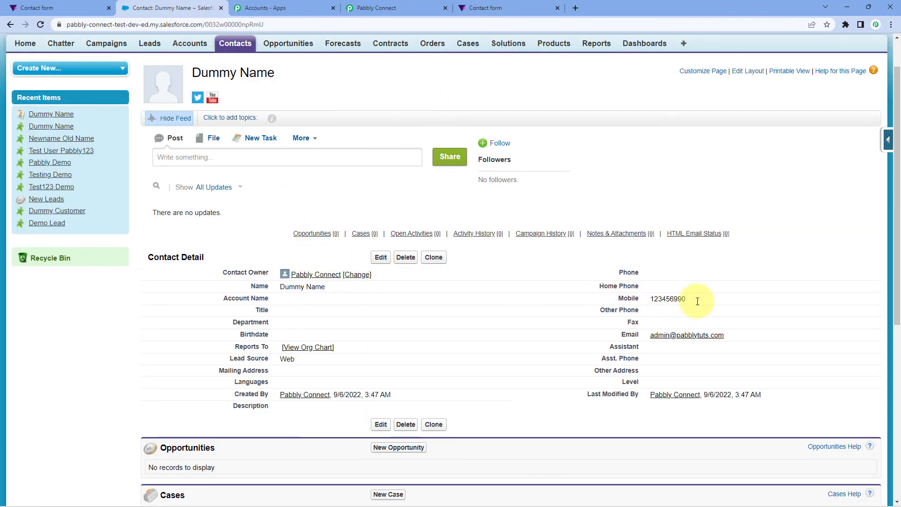
{"action": "left_click_drag", "start_coordinate": [748, 336], "coordinate": [677, 337]}
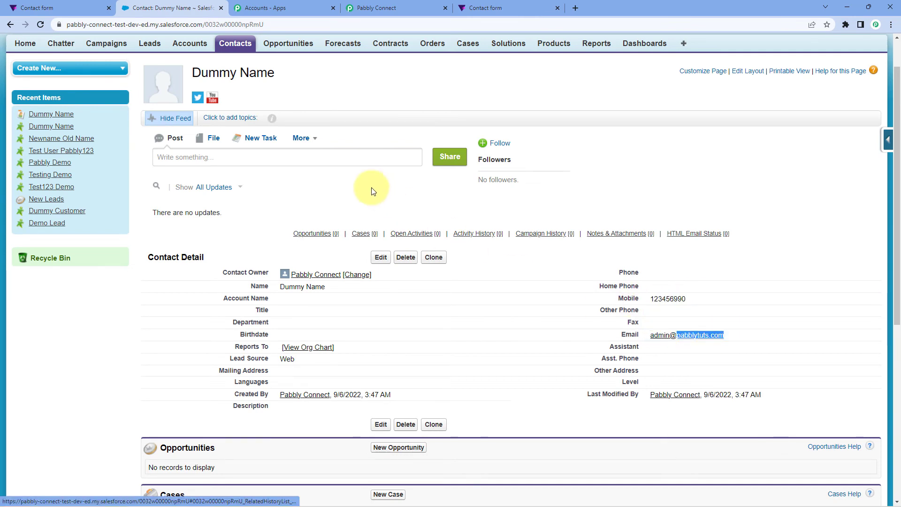
{"action": "left_click", "coordinate": [381, 208]}
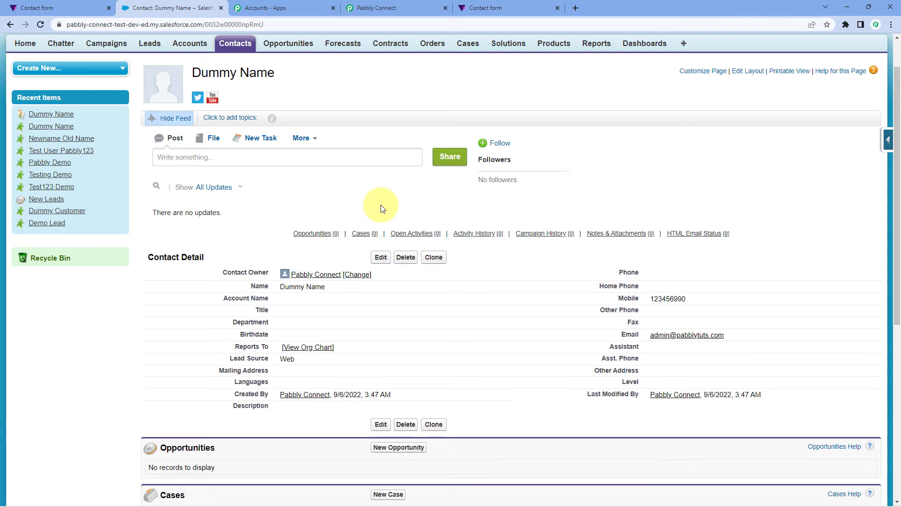
{"action": "left_click", "coordinate": [488, 8]}
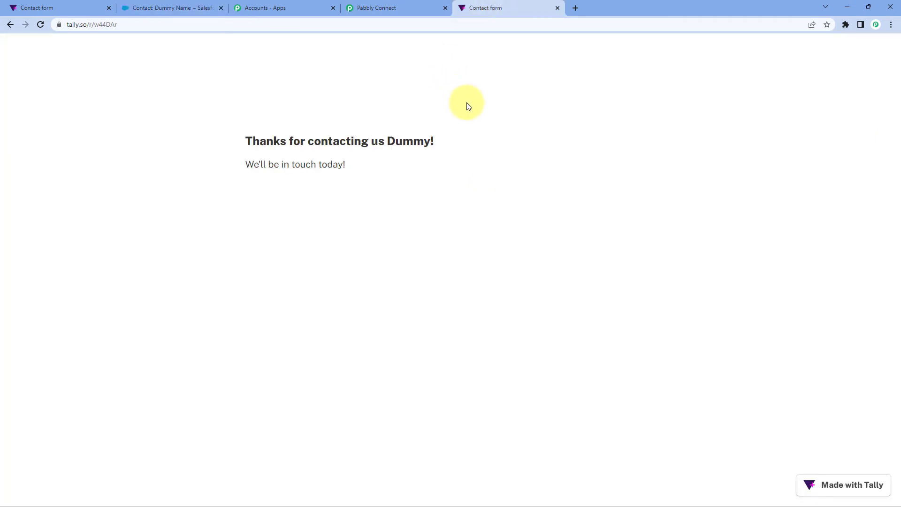
{"action": "left_click", "coordinate": [188, 8]}
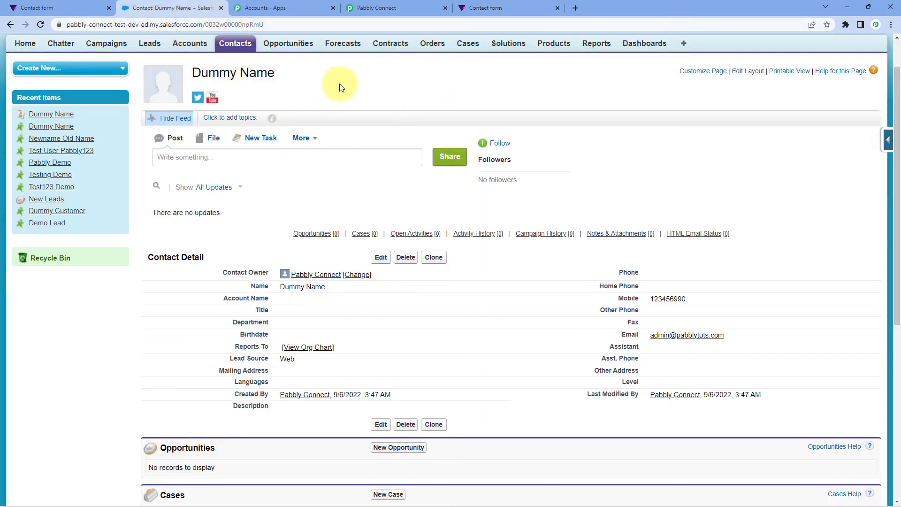
- Return to the Pabbly Connect workflow and collapse the Salesforce Create Contact and Tally New Response steps
{"action": "left_click", "coordinate": [390, 8]}
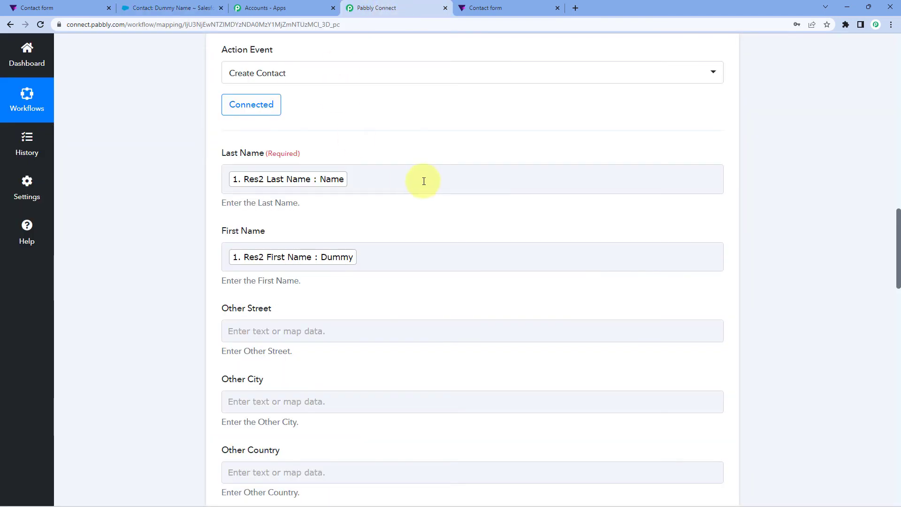
{"action": "scroll", "coordinate": [424, 179], "scroll_direction": "up", "scroll_amount": 6}
{"action": "scroll", "coordinate": [568, 199], "scroll_direction": "up", "scroll_amount": 10}
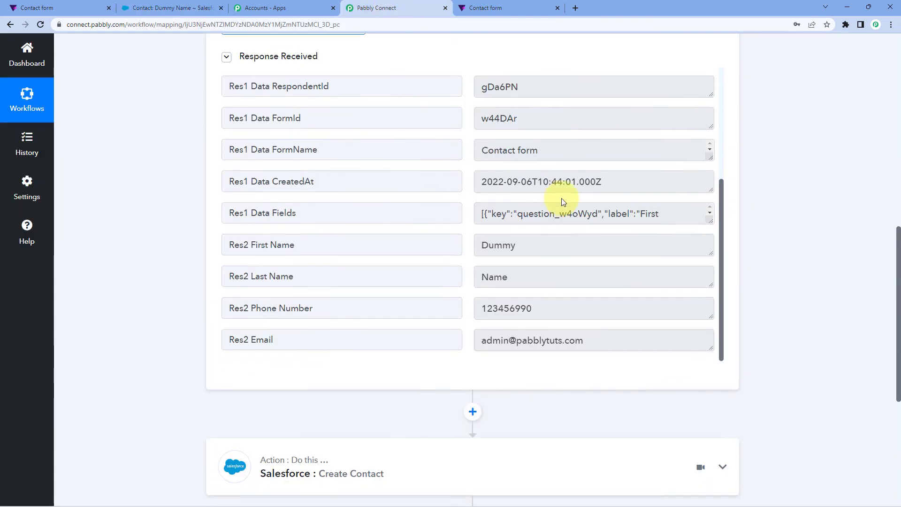
{"action": "scroll", "coordinate": [746, 159], "scroll_direction": "up", "scroll_amount": 4}
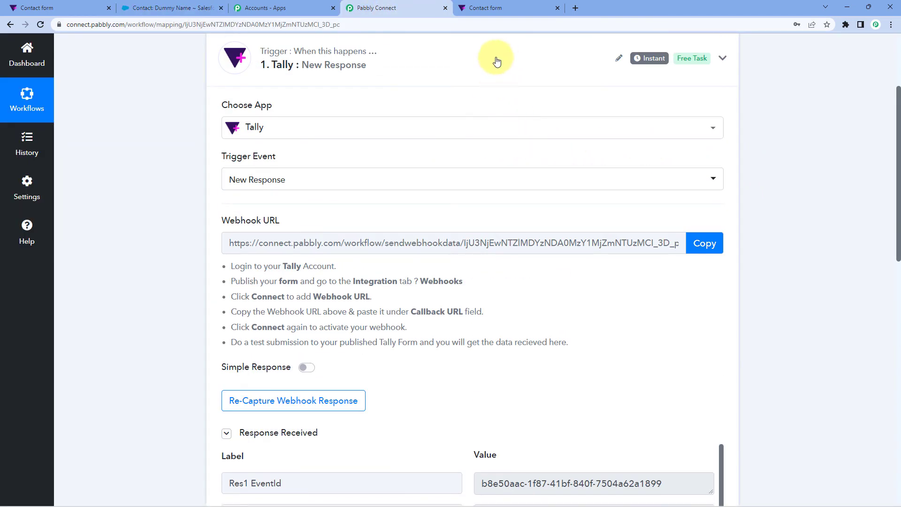
{"action": "left_click", "coordinate": [499, 55]}
- Reload the published Tally Contact form and enter a new test first name and last name, capitalizing the first name
{"action": "left_click", "coordinate": [502, 7]}
{"action": "key", "text": "F5"}
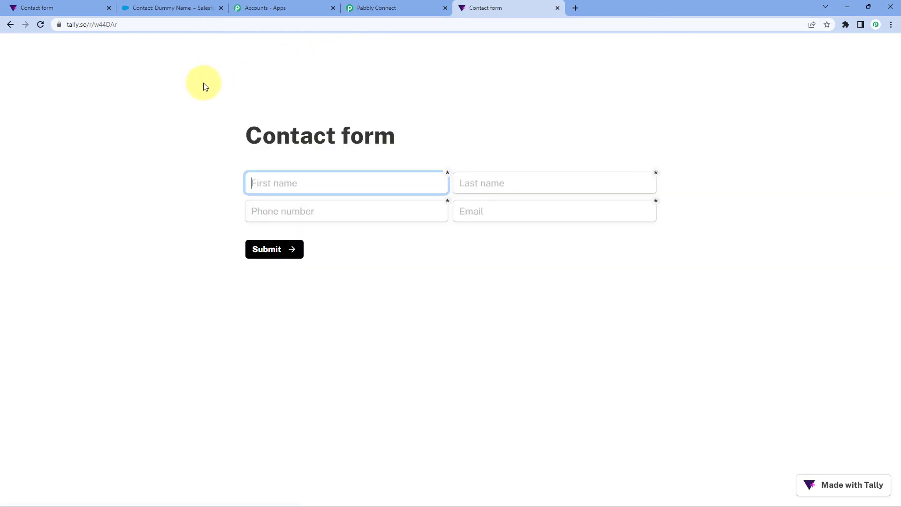
{"action": "type", "text": "test"}
{"action": "key", "text": "Tab"}
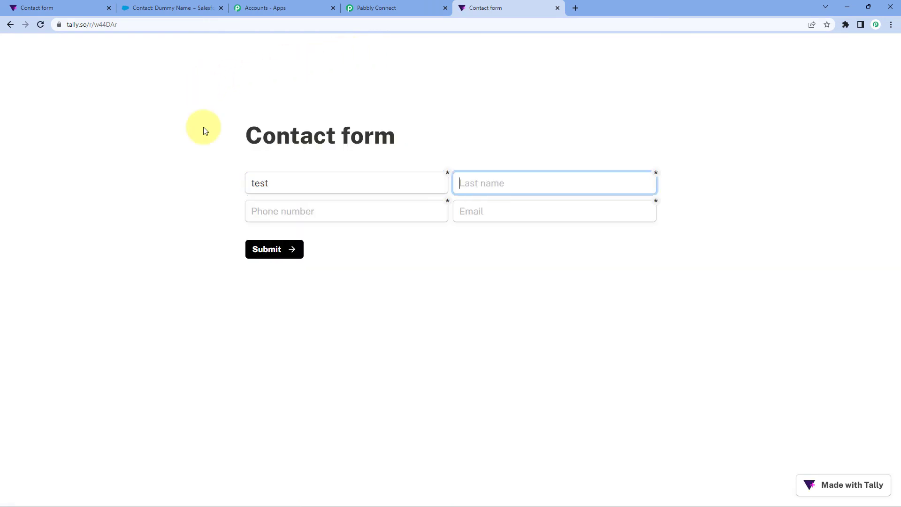
{"action": "type", "text": "Name"}
{"action": "key", "text": "Tab"}
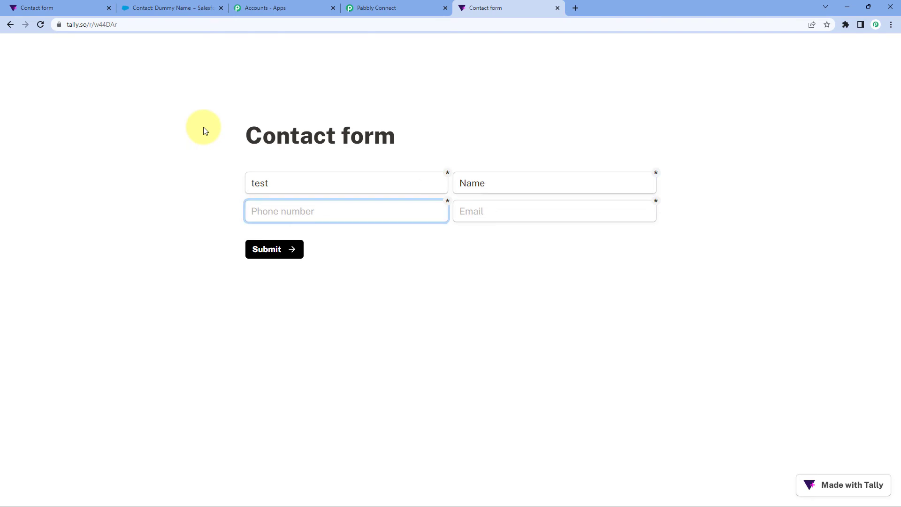
{"action": "left_click", "coordinate": [257, 186]}
{"action": "key", "text": "BackSpace"}
{"action": "type", "text": "Test"}
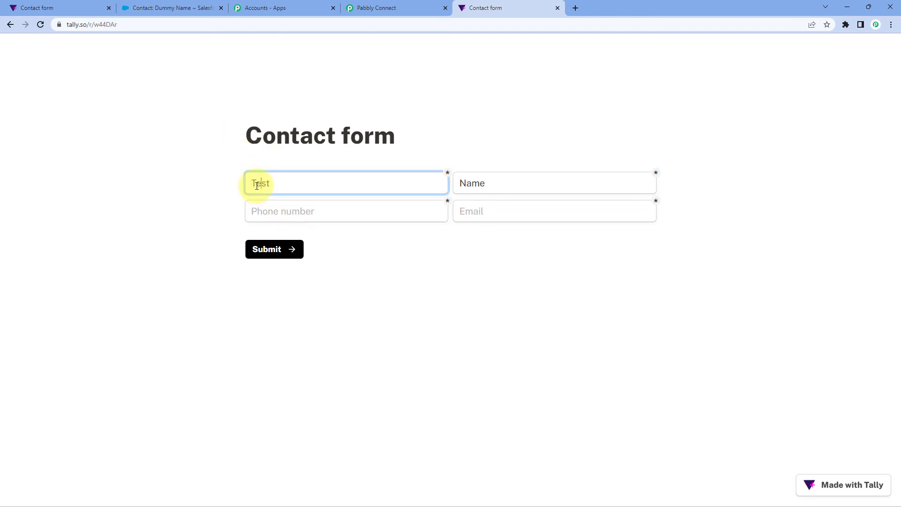
{"action": "type", "text": "123"}
{"action": "key", "text": "Tab"}
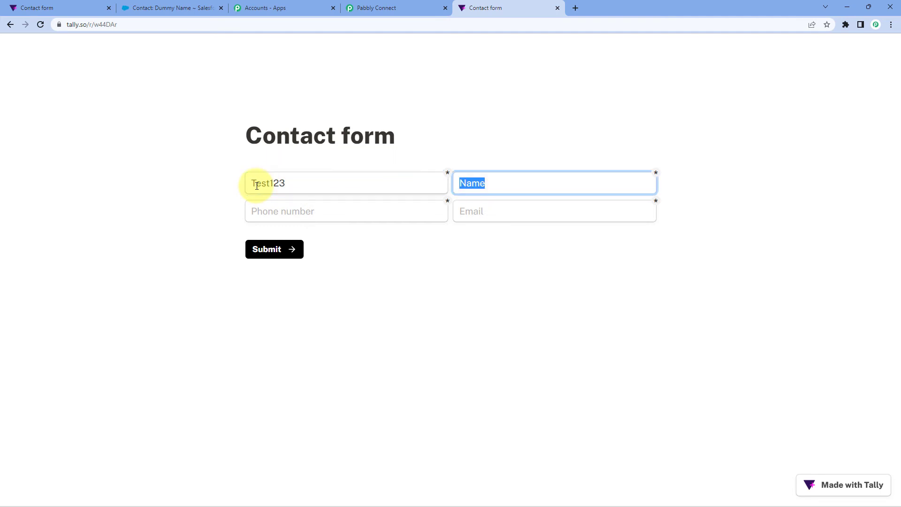
- Fill in the test contact's phone number and email, and submit the Contact form
{"action": "left_click", "coordinate": [271, 207]}
{"action": "type", "text": "132654"}
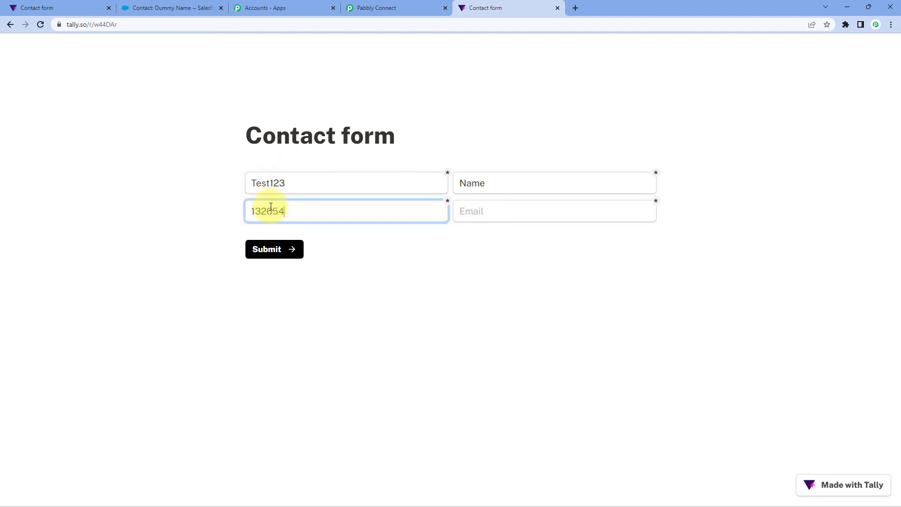
{"action": "type", "text": "890"}
{"action": "key", "text": "Tab"}
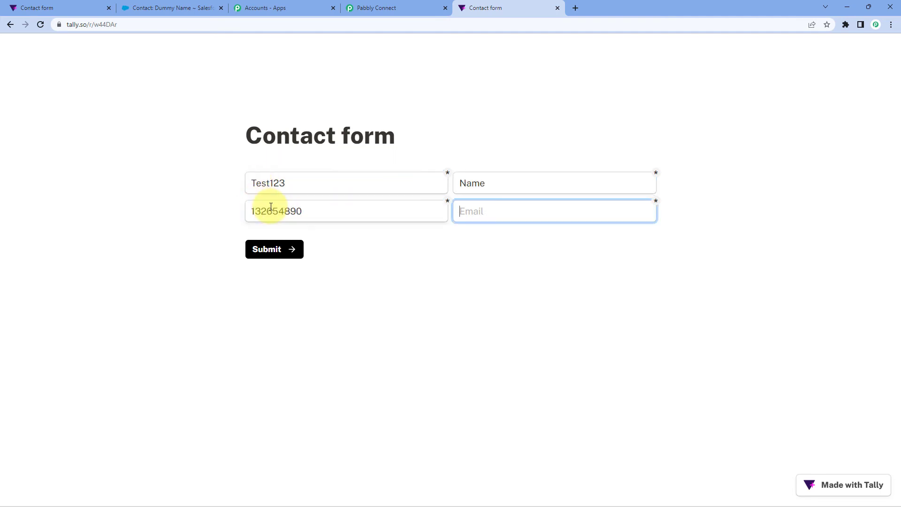
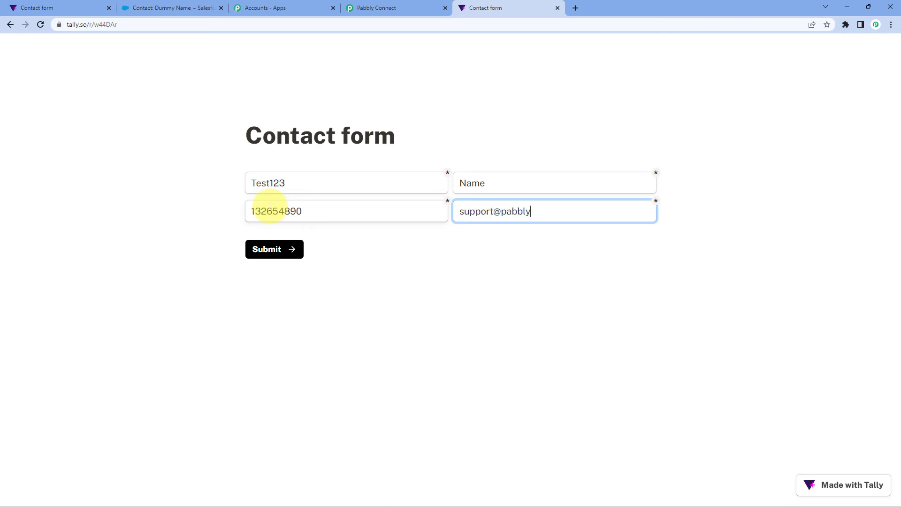
{"action": "left_click", "coordinate": [294, 251]}
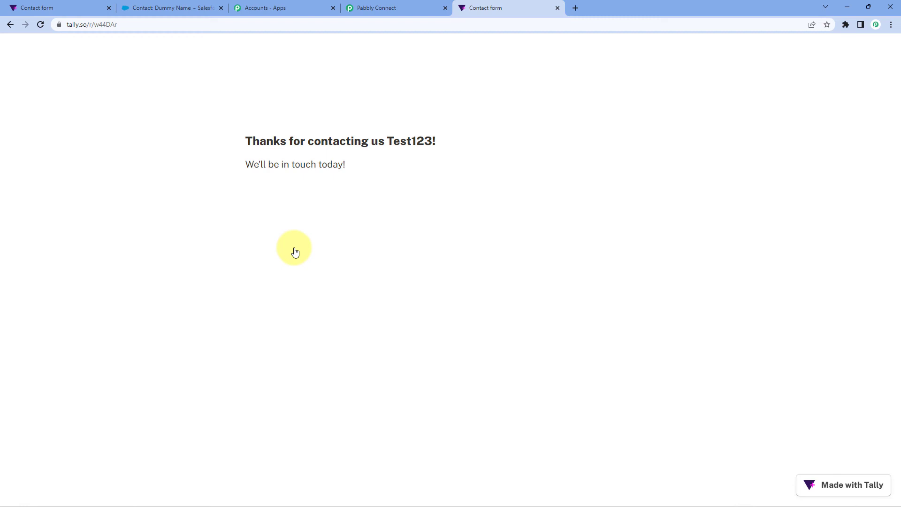
- Open the newest contact from the recent contacts in Salesforce and compare it with the second Tally form submission
{"action": "left_click", "coordinate": [184, 7]}
{"action": "left_click", "coordinate": [236, 46]}
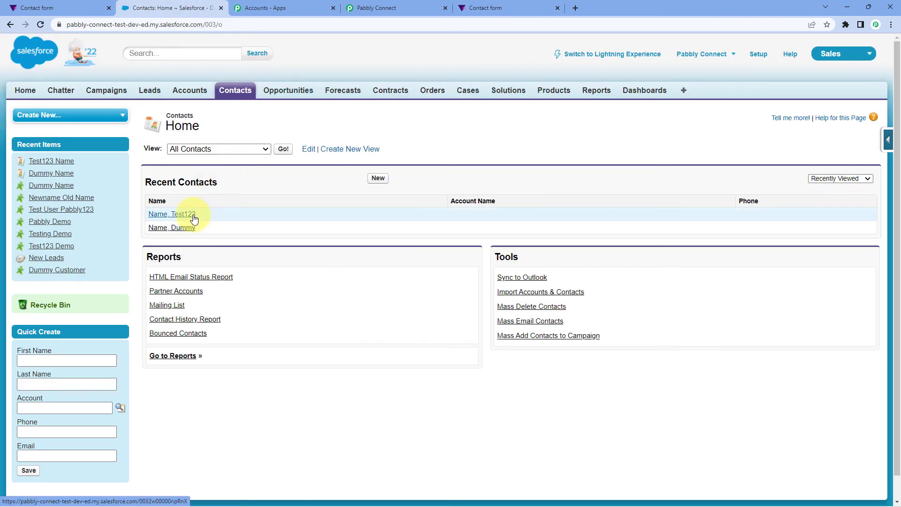
{"action": "left_click", "coordinate": [194, 216]}
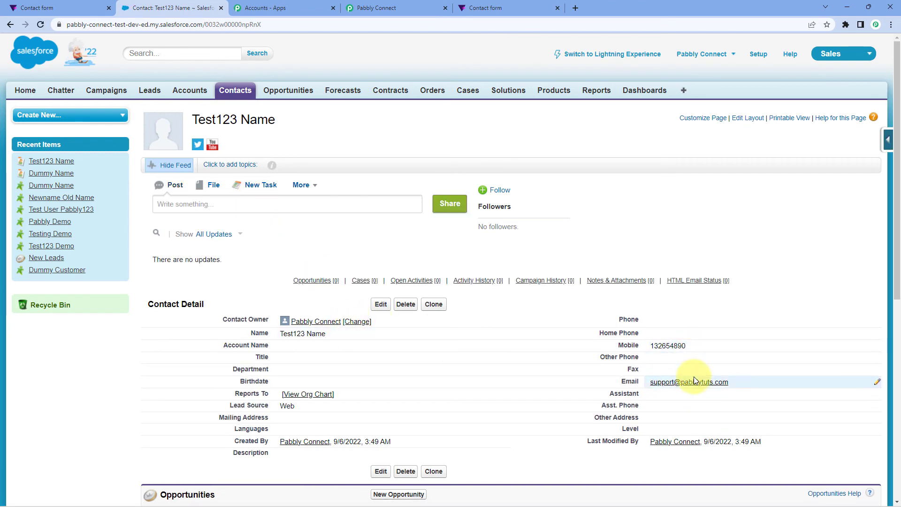
{"action": "left_click", "coordinate": [506, 5]}
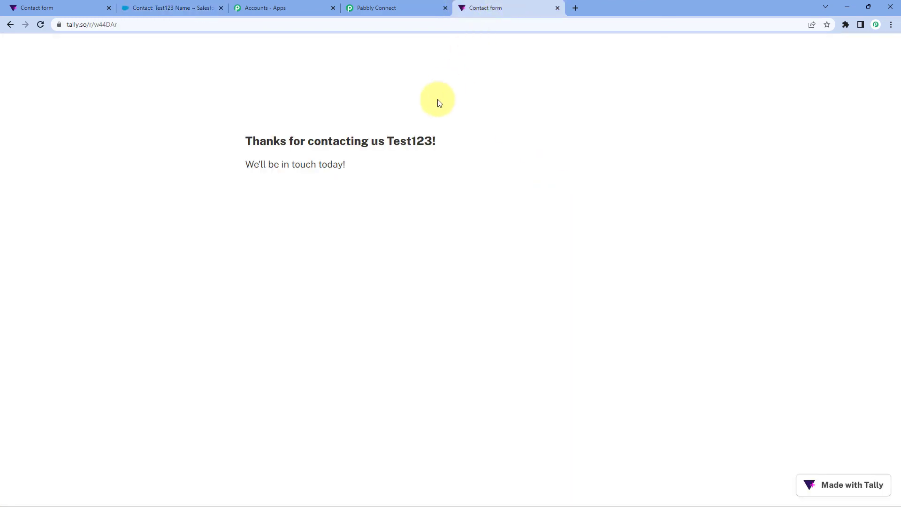
{"action": "left_click", "coordinate": [157, 8]}
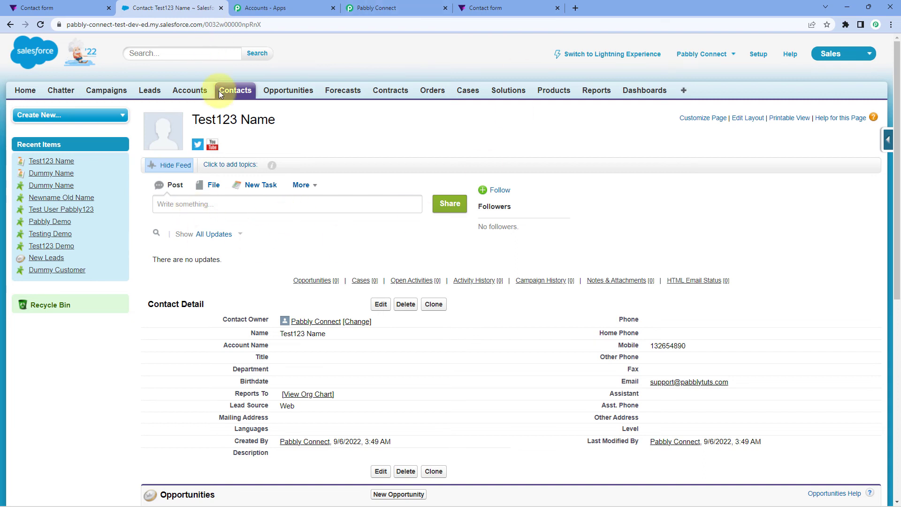
- Switch back to Pabbly Connect and view the overview of the Tally to Salesforce workflow
{"action": "left_click", "coordinate": [399, 8]}
{"action": "scroll", "coordinate": [463, 196], "scroll_direction": "up", "scroll_amount": 3}
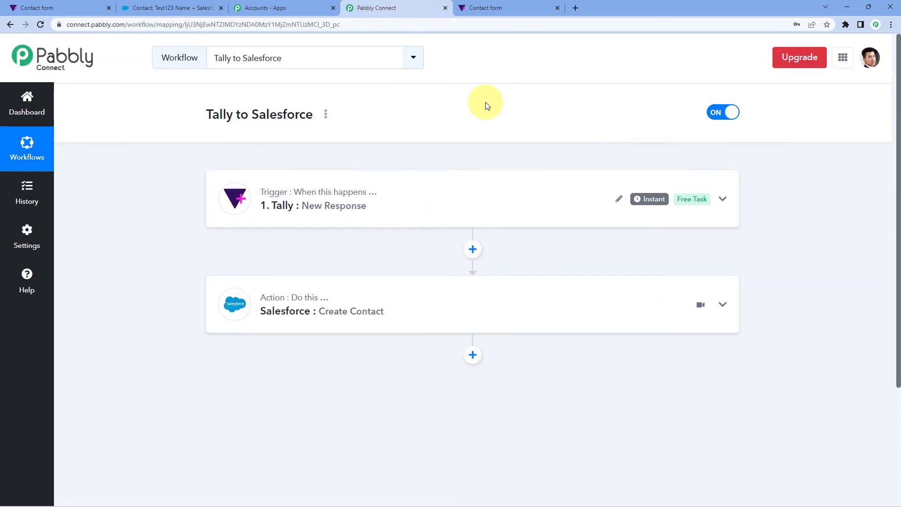